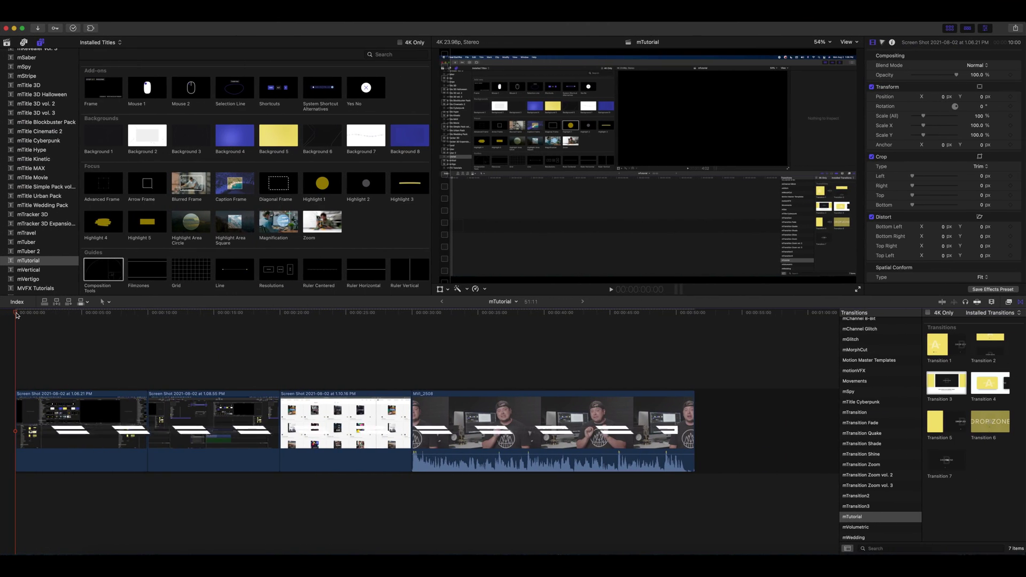
# - Place a Highlight 1 spotlight on the screenshot, moving it up-left and shrinking it
pyautogui.moveTo(17, 316)
pyautogui.mouseDown()
pyautogui.moveTo(463, 339)
pyautogui.moveTo(8, 331)
pyautogui.mouseUp()
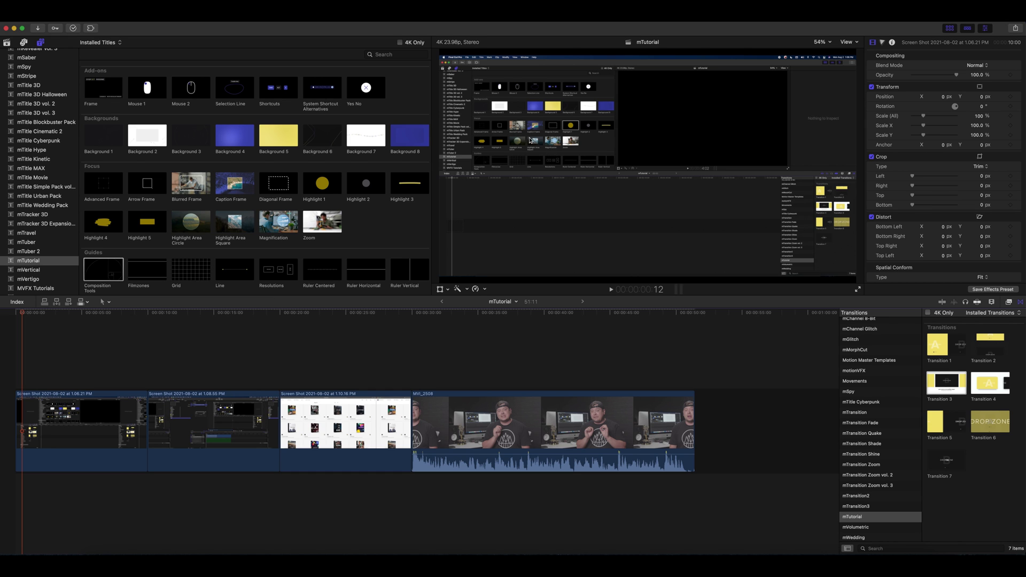
pyautogui.moveTo(327, 188); pyautogui.dragTo(13, 362)
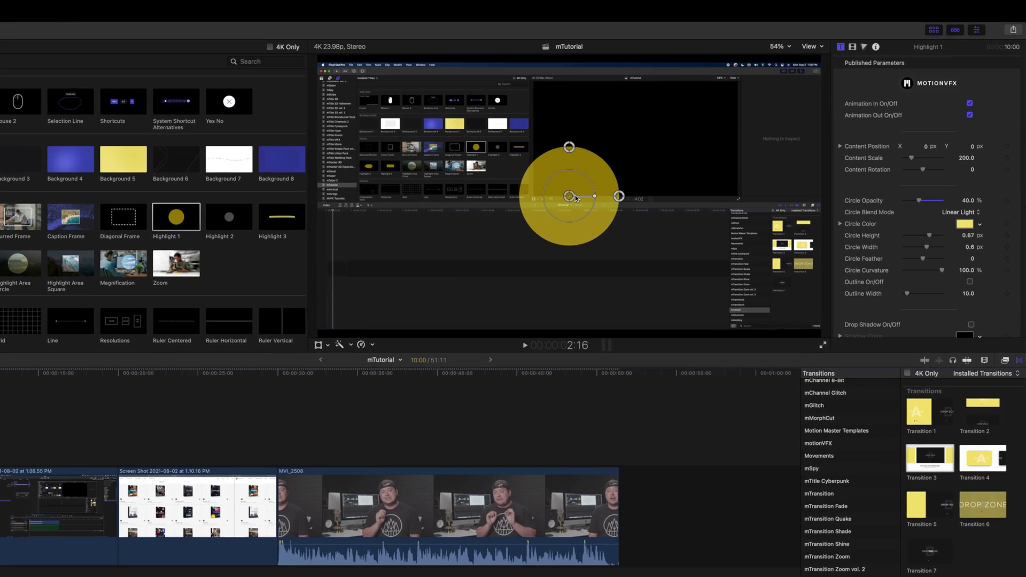
pyautogui.moveTo(647, 165); pyautogui.dragTo(604, 147)
pyautogui.moveTo(316, 234); pyautogui.dragTo(266, 199)
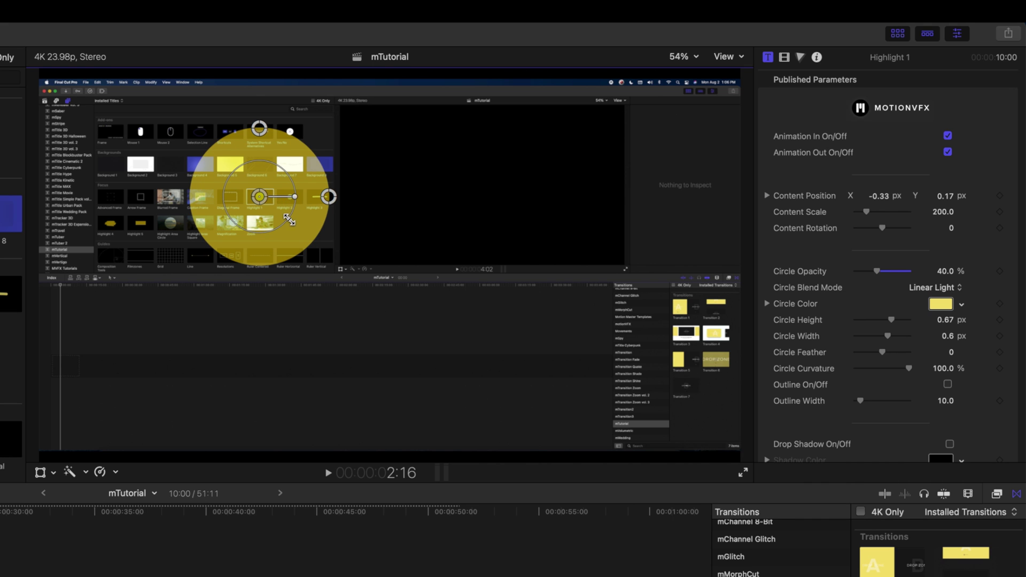
pyautogui.moveTo(290, 219); pyautogui.dragTo(271, 201)
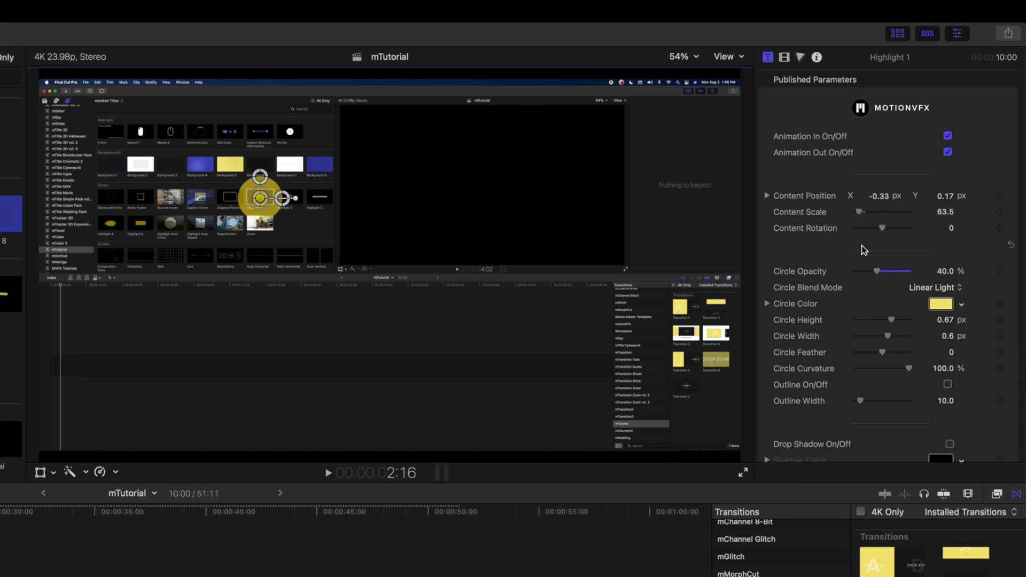
# - Shift the highlight slightly right, reduce its circle curvature toward a square, and shorten it
pyautogui.moveTo(892, 204)
pyautogui.mouseDown()
pyautogui.moveTo(906, 204)
pyautogui.moveTo(881, 200)
pyautogui.mouseUp()
pyautogui.moveTo(909, 369); pyautogui.dragTo(839, 363)
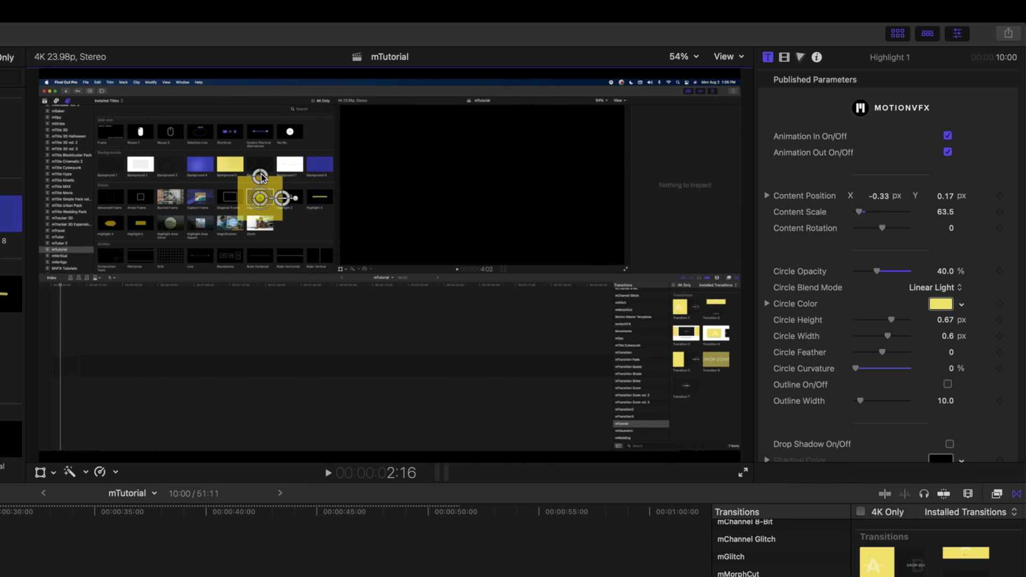
pyautogui.moveTo(262, 181); pyautogui.dragTo(274, 198)
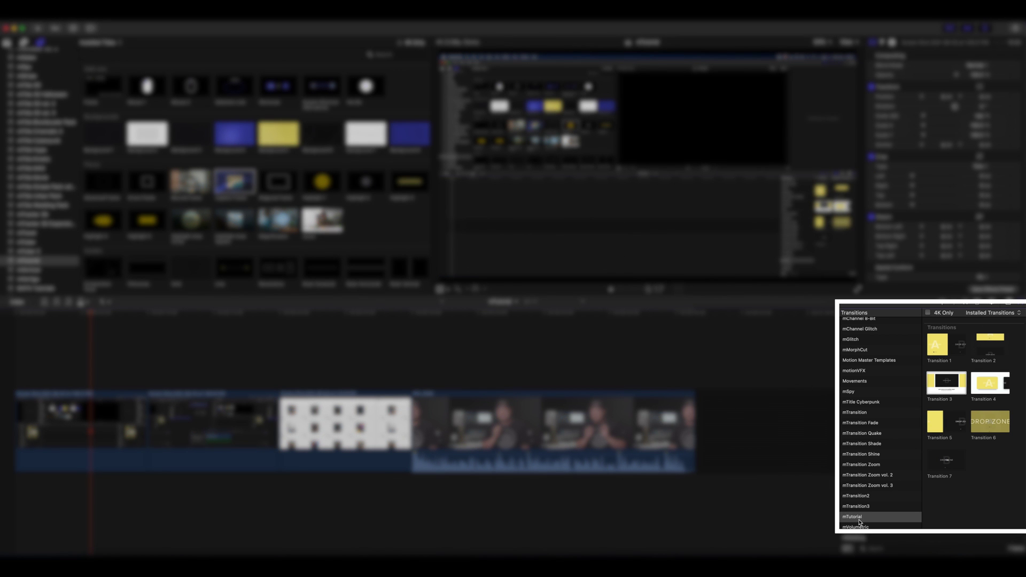
# - Show the mTutorial transitions, preview Transition 1, and drag Transition 3 toward the timeline
pyautogui.click(858, 517)
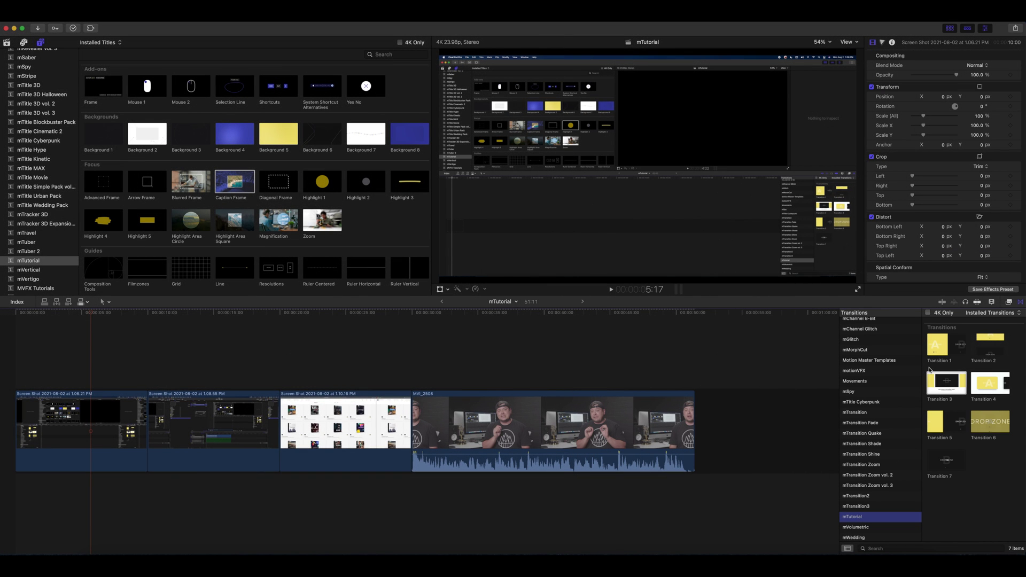
pyautogui.click(961, 368)
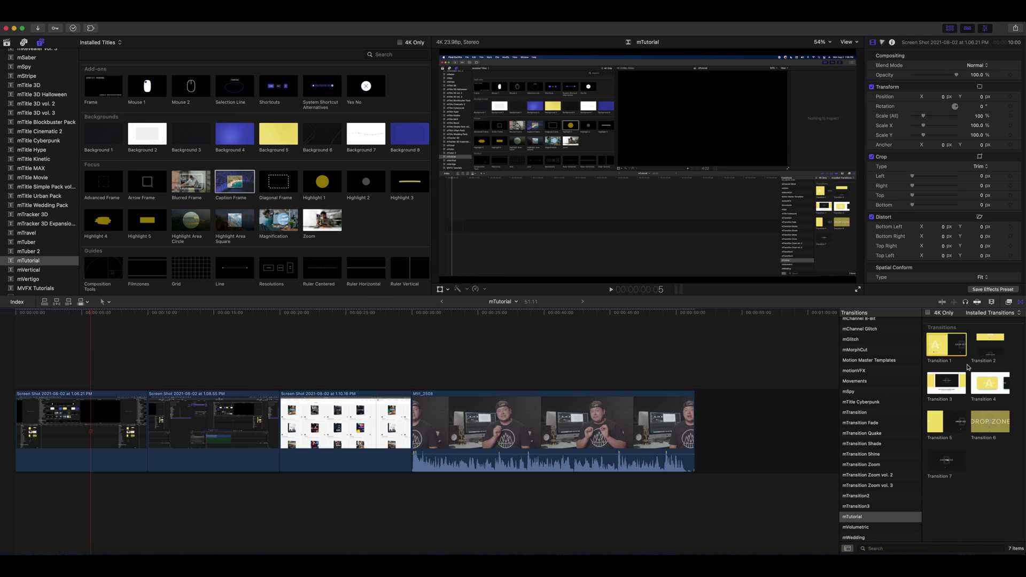
pyautogui.moveTo(954, 381); pyautogui.dragTo(136, 430)
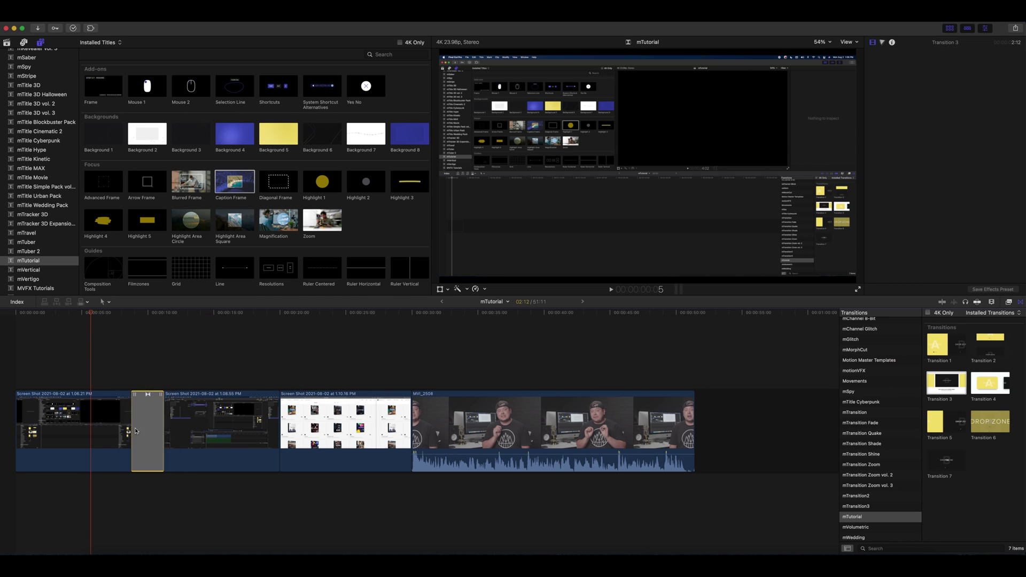
# - Scrub through Transition 3 to preview its 'Let's move on to another topic!' card
pyautogui.moveTo(91, 314); pyautogui.dragTo(145, 431)
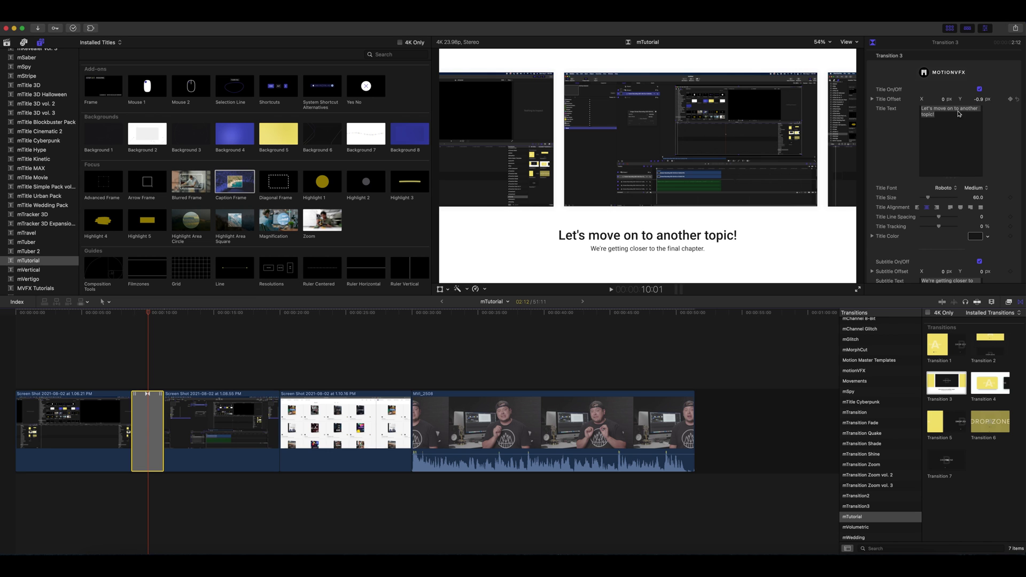
pyautogui.scroll(-2, 916, 206)
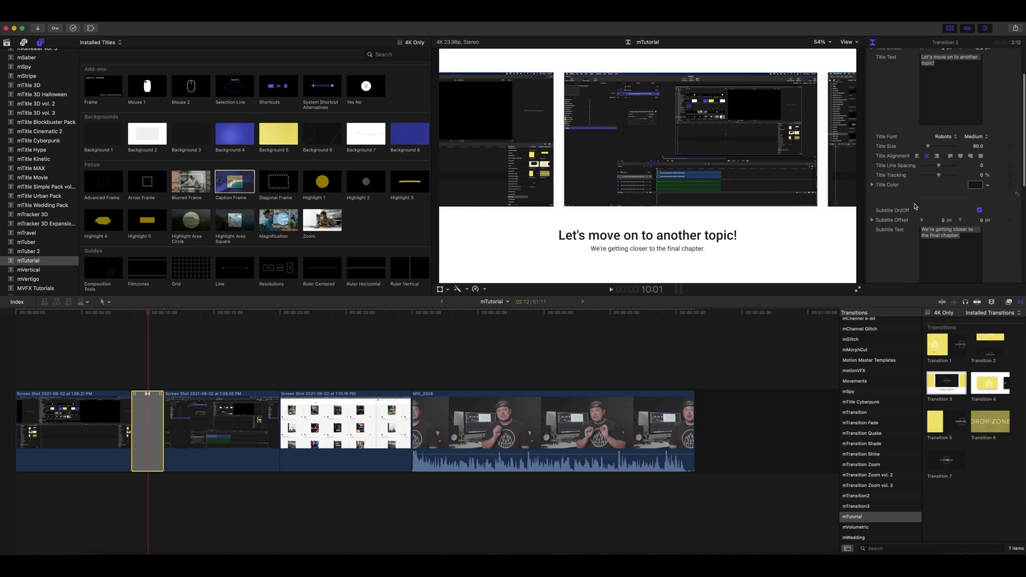
pyautogui.scroll(-5, 915, 206)
pyautogui.scroll(-5, 914, 206)
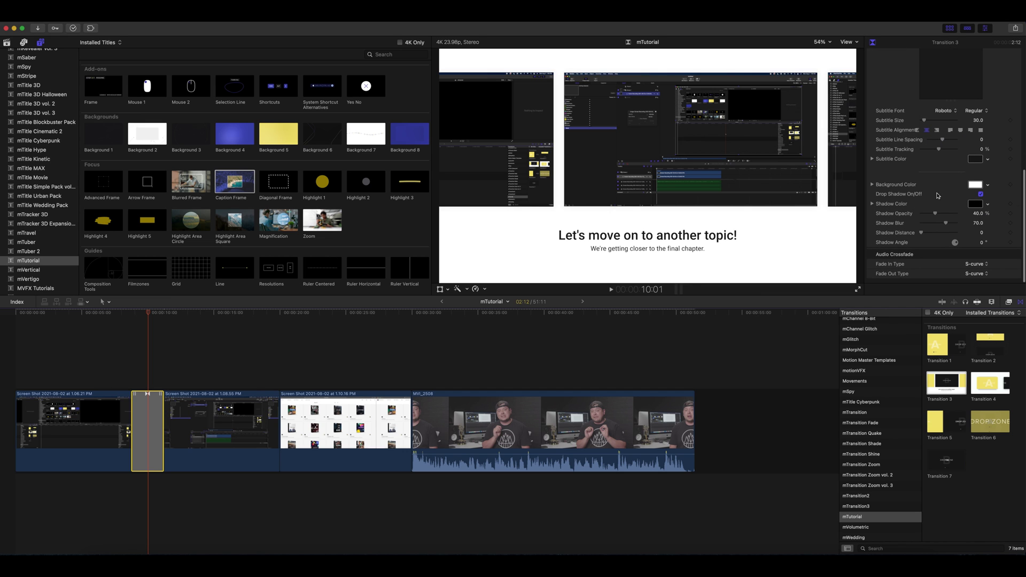
# - Try a lavender background colour on the card, then keep it white
pyautogui.click(981, 185)
pyautogui.moveTo(773, 255)
pyautogui.mouseDown()
pyautogui.moveTo(780, 266)
pyautogui.moveTo(796, 249)
pyautogui.moveTo(762, 235)
pyautogui.moveTo(766, 269)
pyautogui.mouseUp()
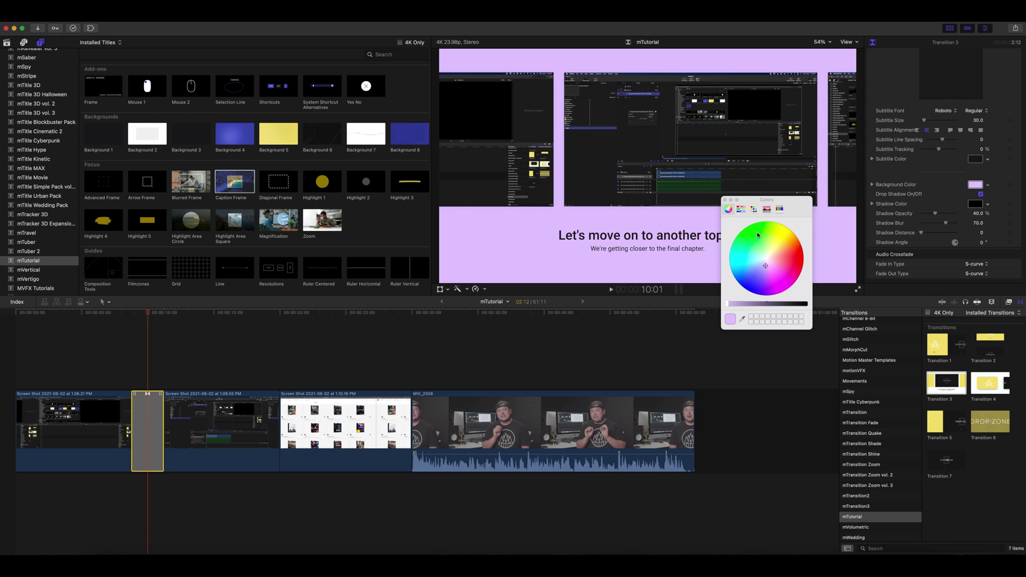
pyautogui.click(767, 259)
pyautogui.click(725, 200)
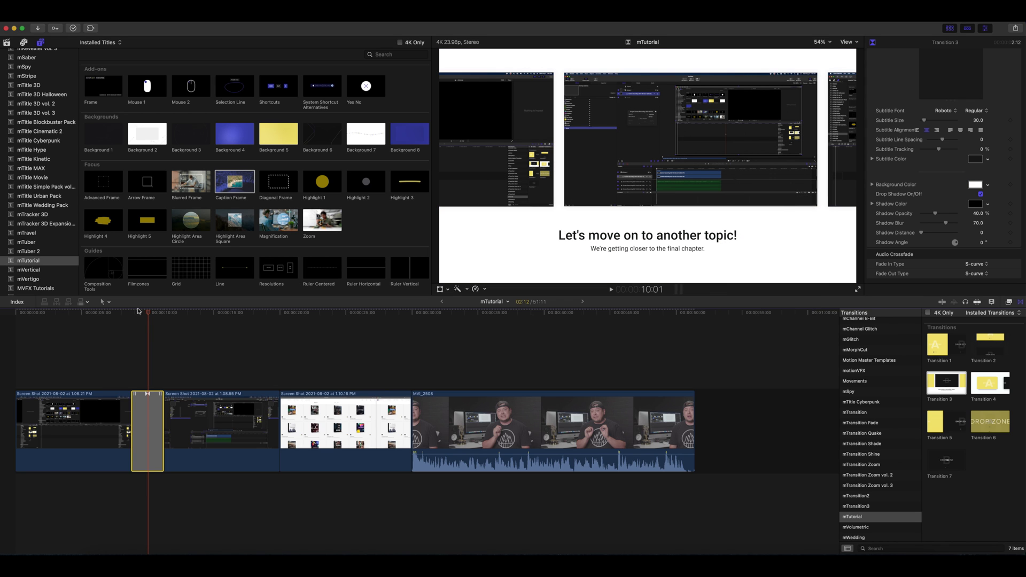
pyautogui.moveTo(147, 315); pyautogui.dragTo(182, 320)
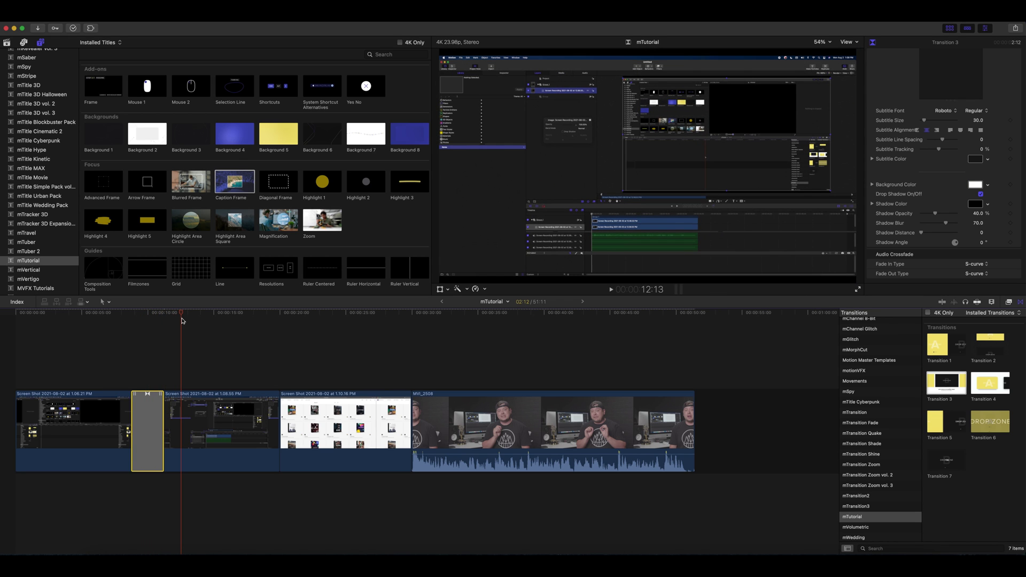
# - Add the Mouse 1 graphic over the second screenshot and enlarge it in the viewer
pyautogui.click(185, 397)
pyautogui.hscroll(1, 171, 377)
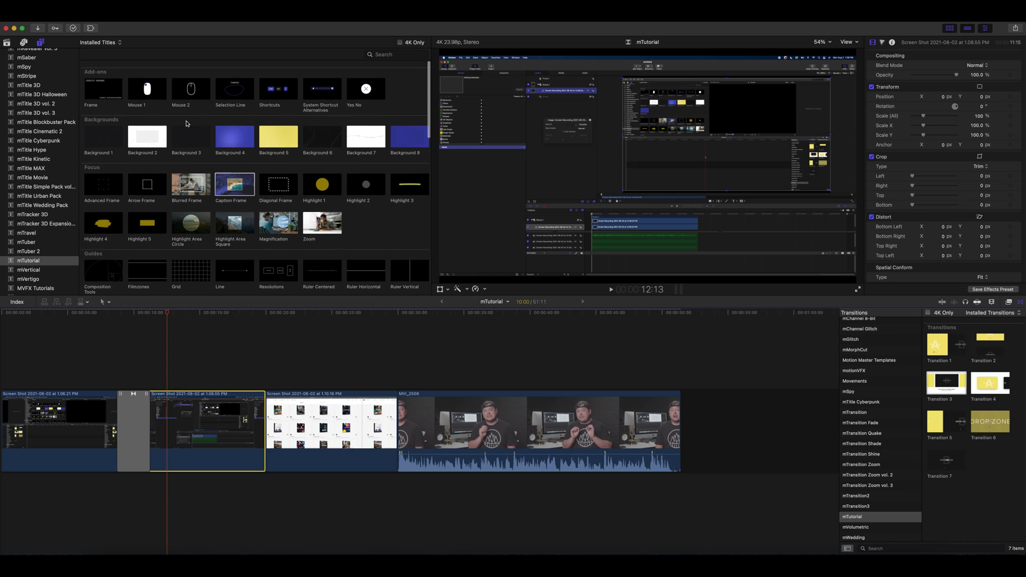
pyautogui.scroll(1, 179, 115)
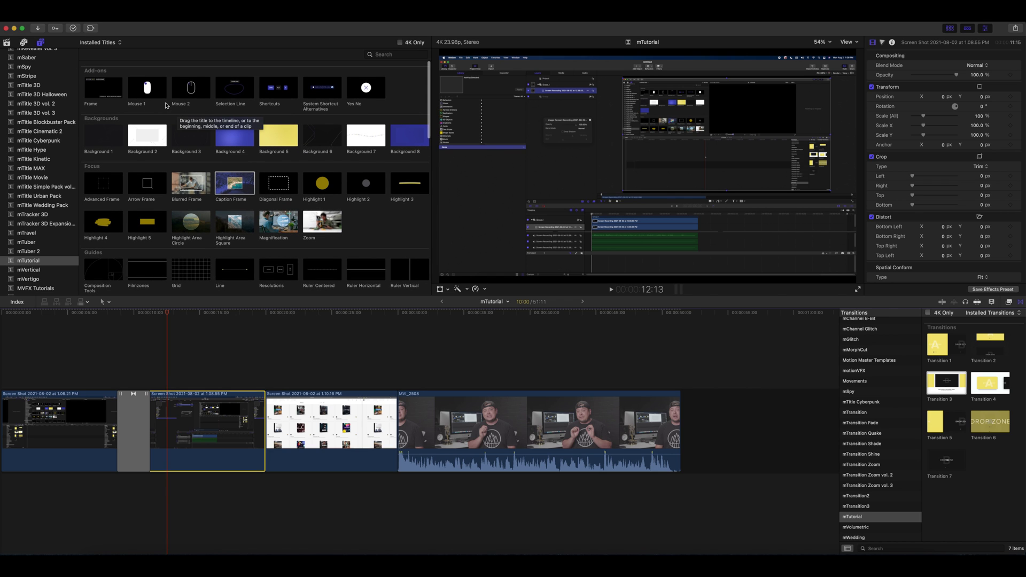
pyautogui.moveTo(151, 94); pyautogui.dragTo(166, 357)
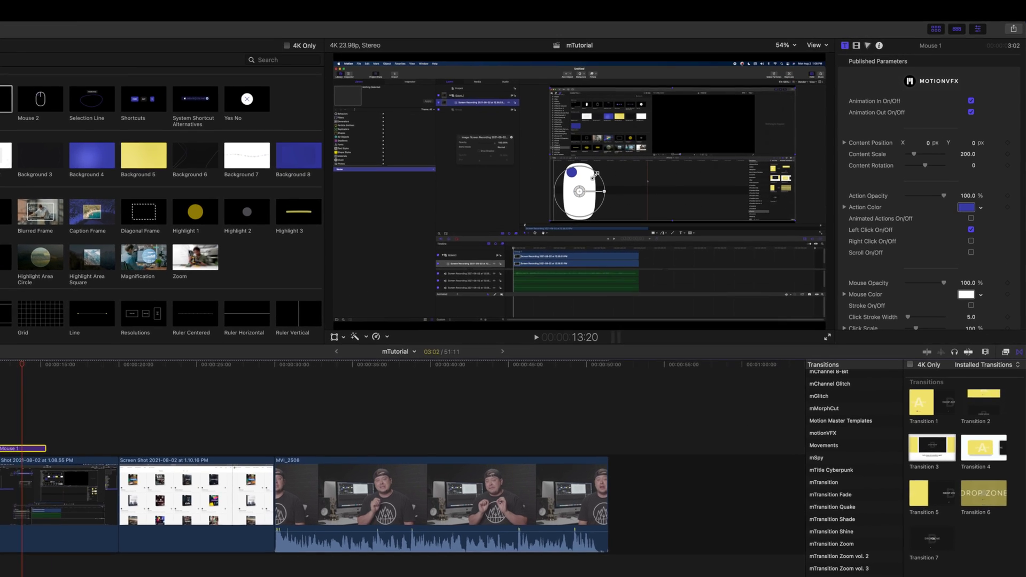
pyautogui.moveTo(666, 151); pyautogui.dragTo(677, 145)
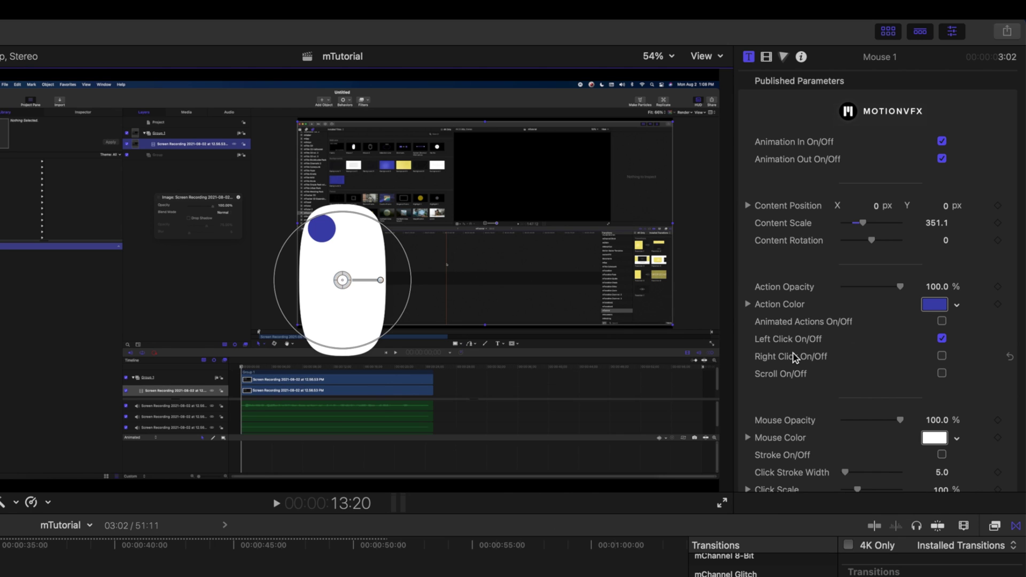
# - Turn off Left Click and turn on Right Click and Animated Actions for the mouse
pyautogui.click(942, 339)
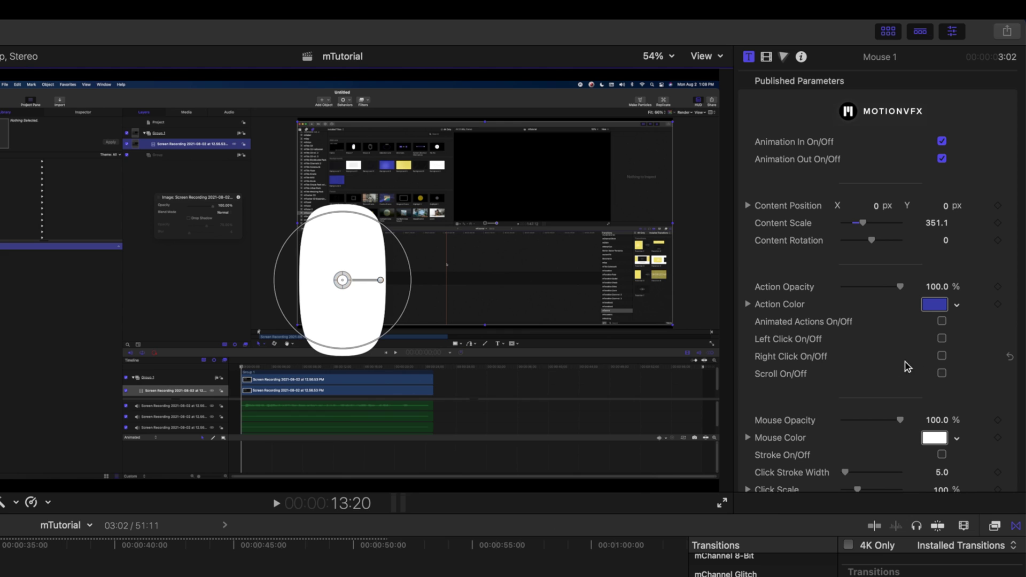
pyautogui.click(943, 357)
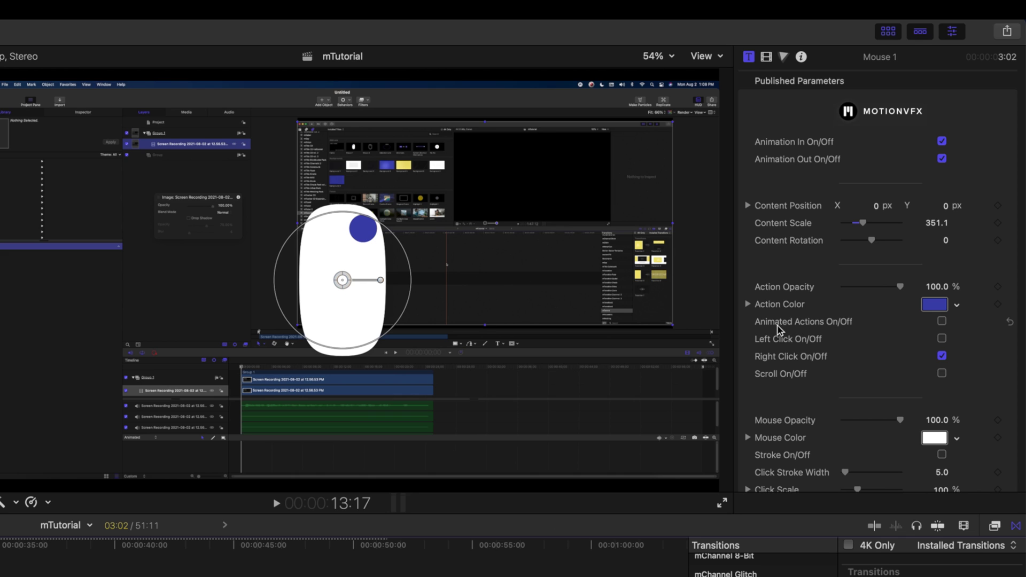
pyautogui.click(942, 322)
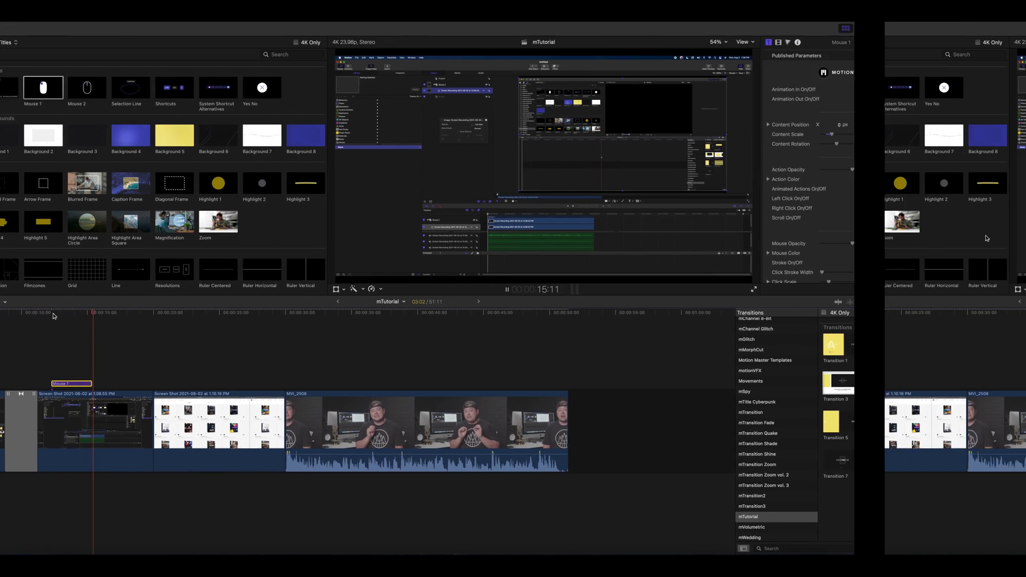
# - Add a Magnification Glass over the second screenshot and move it up and left
pyautogui.scroll(-8, 556, 239)
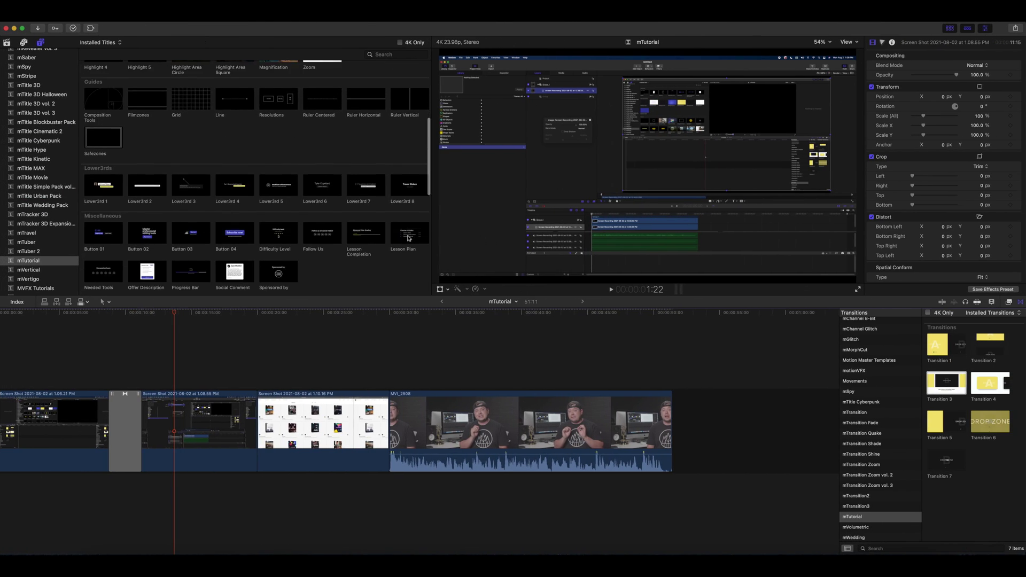
pyautogui.scroll(-6, 408, 238)
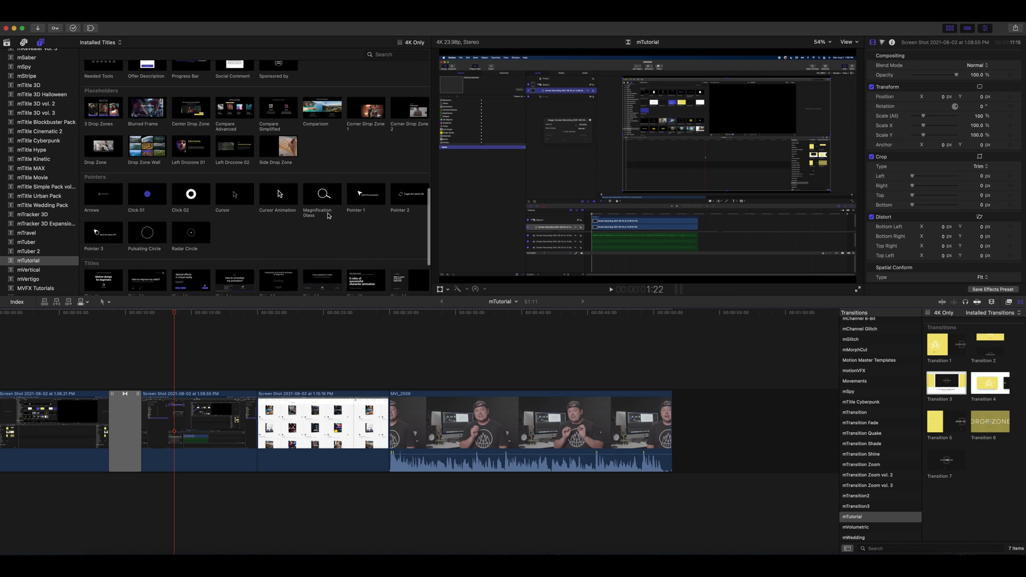
pyautogui.moveTo(321, 202); pyautogui.dragTo(170, 363)
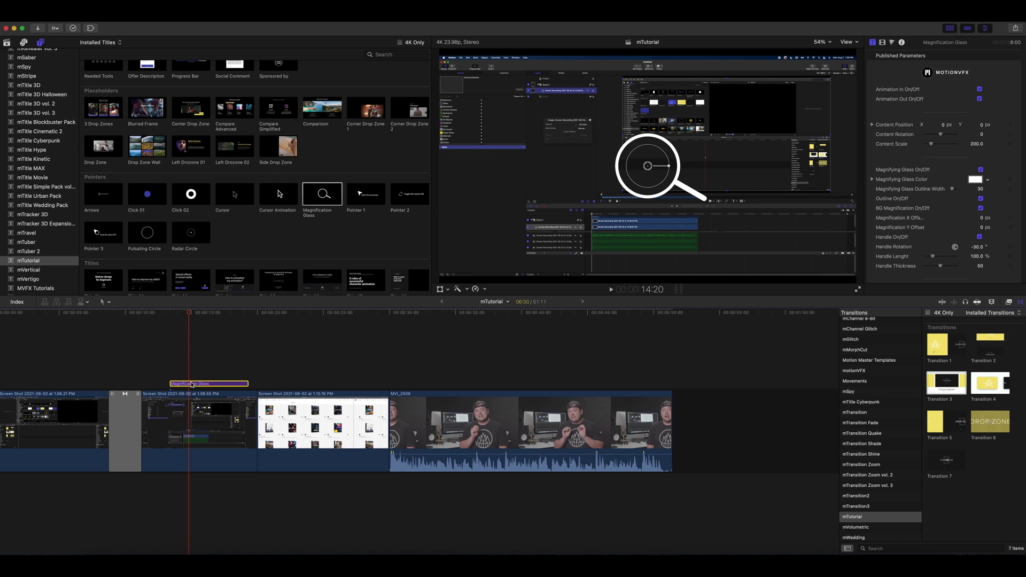
pyautogui.moveTo(648, 167); pyautogui.dragTo(564, 127)
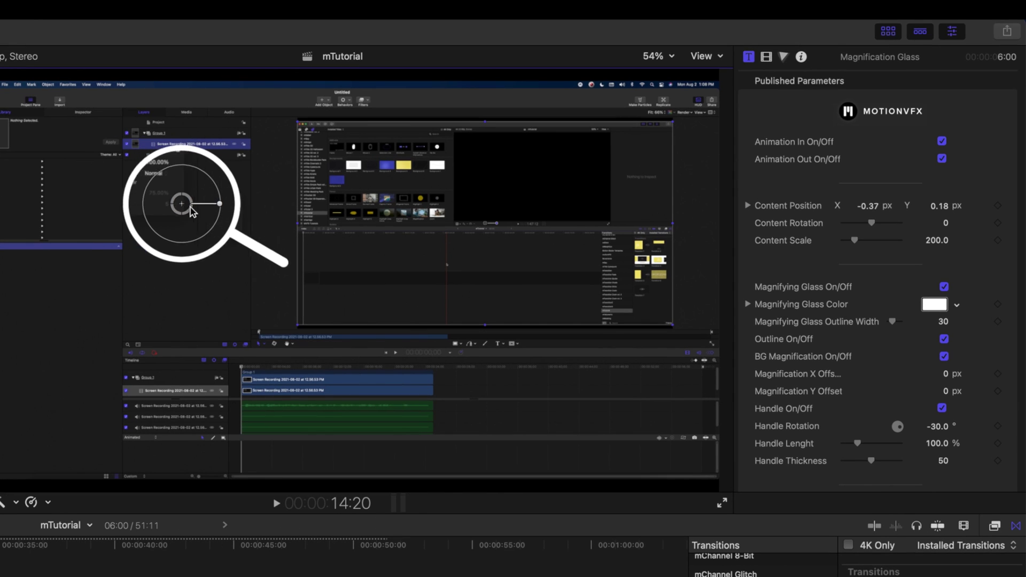
pyautogui.moveTo(190, 207); pyautogui.dragTo(202, 214)
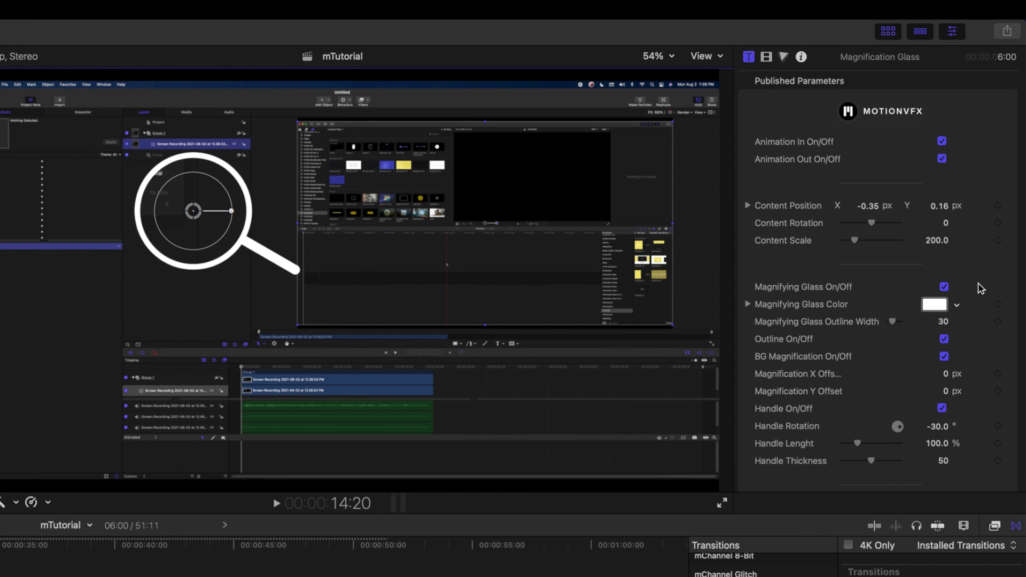
# - Offset the magnified view, raise Content Scale to 358.8, and fine-tune the glass position
pyautogui.moveTo(947, 376); pyautogui.dragTo(948, 428)
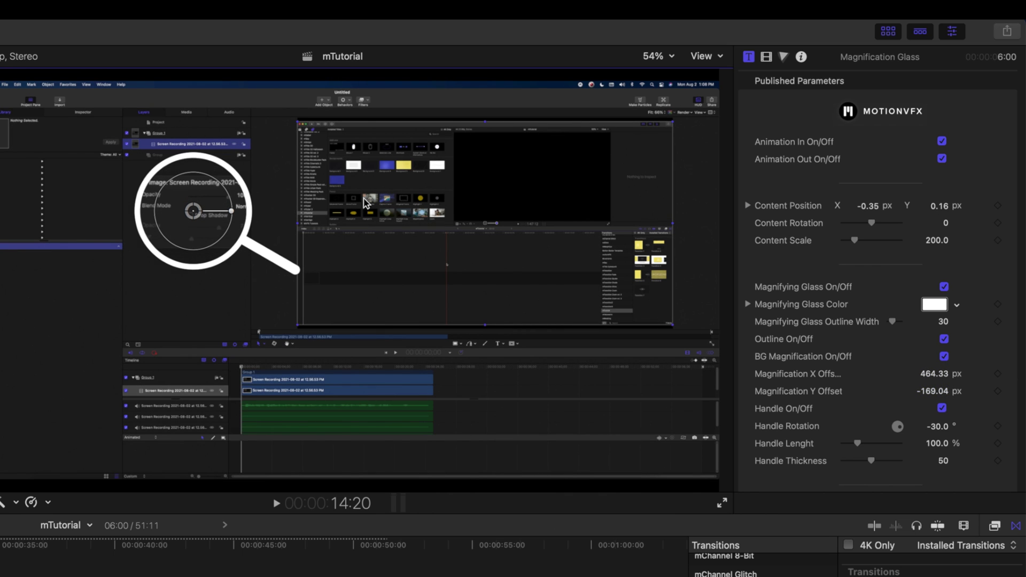
pyautogui.moveTo(936, 240); pyautogui.dragTo(936, 227)
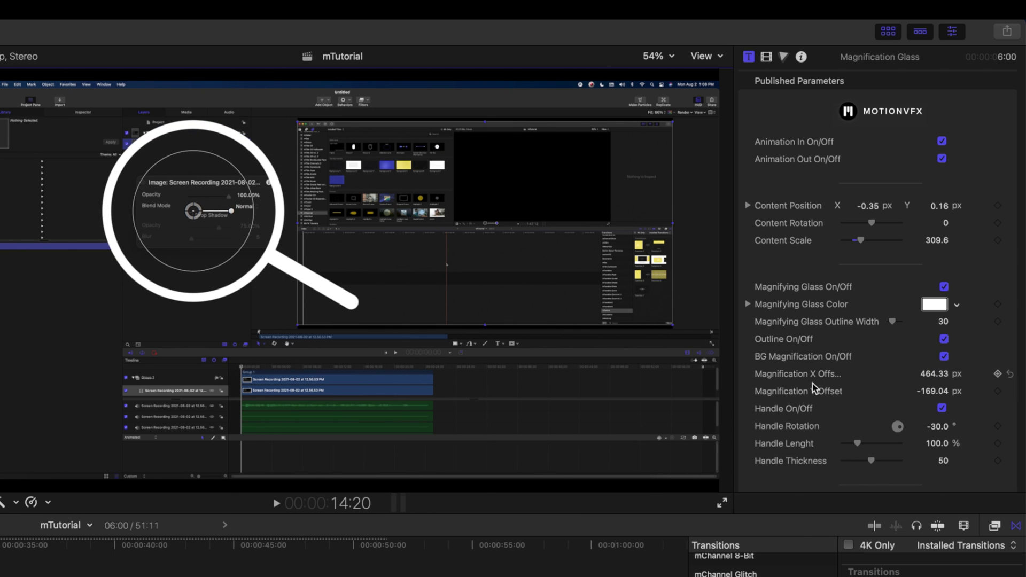
pyautogui.moveTo(194, 212)
pyautogui.mouseDown()
pyautogui.moveTo(156, 241)
pyautogui.moveTo(227, 203)
pyautogui.moveTo(156, 223)
pyautogui.moveTo(206, 200)
pyautogui.moveTo(200, 215)
pyautogui.mouseUp()
pyautogui.moveTo(249, 243)
pyautogui.mouseDown()
pyautogui.moveTo(259, 249)
pyautogui.moveTo(230, 230)
pyautogui.moveTo(257, 262)
pyautogui.mouseUp()
pyautogui.moveTo(206, 213); pyautogui.dragTo(205, 218)
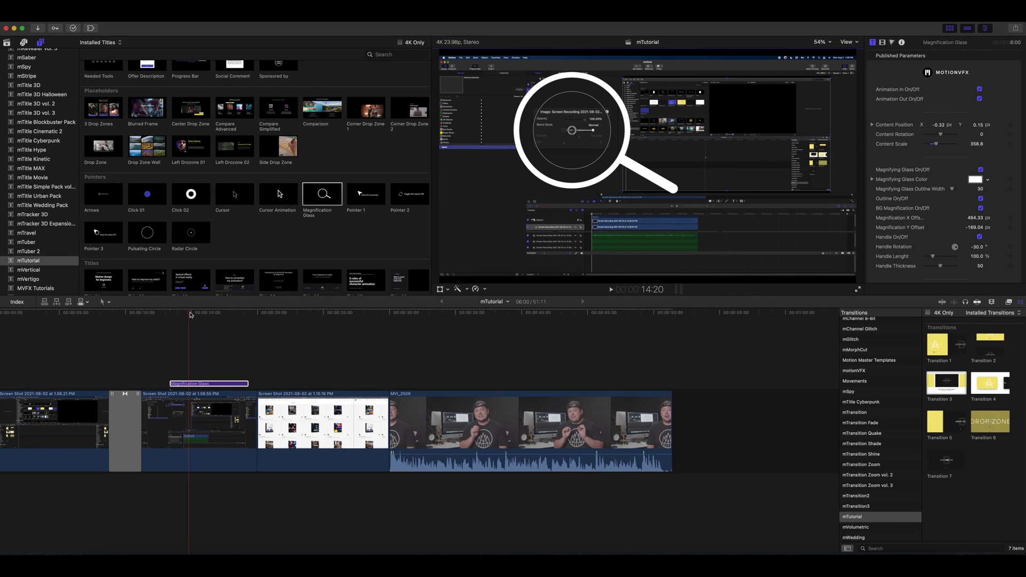
pyautogui.click(169, 315)
# - Play the second screenshot to watch the Magnification Glass animate in
pyautogui.press('space')
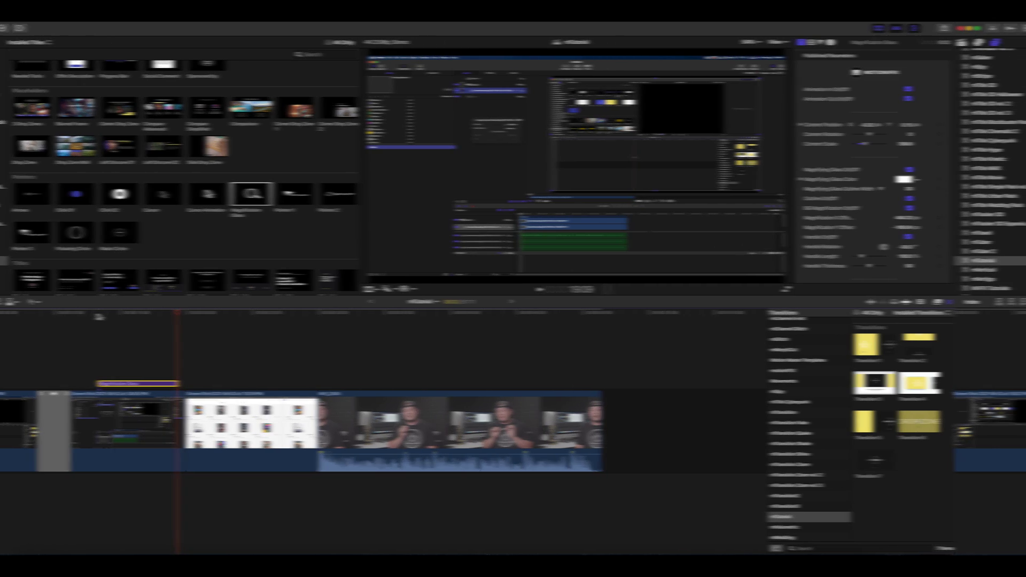
pyautogui.scroll(10, 385, 176)
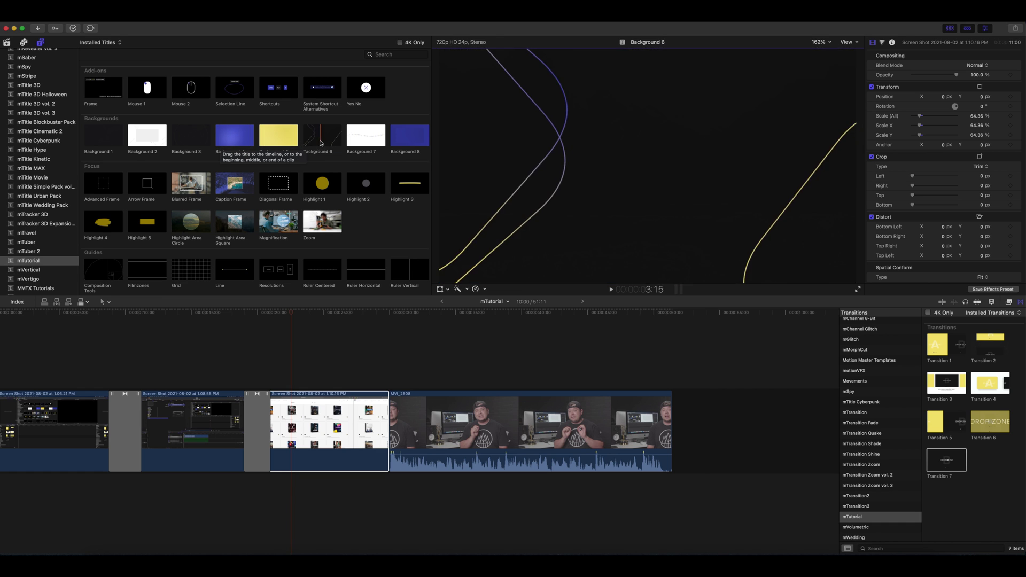
# - Place Background 6 under the web-page screenshot and, with snapping on, trim its edges to match
pyautogui.moveTo(322, 136); pyautogui.dragTo(245, 502)
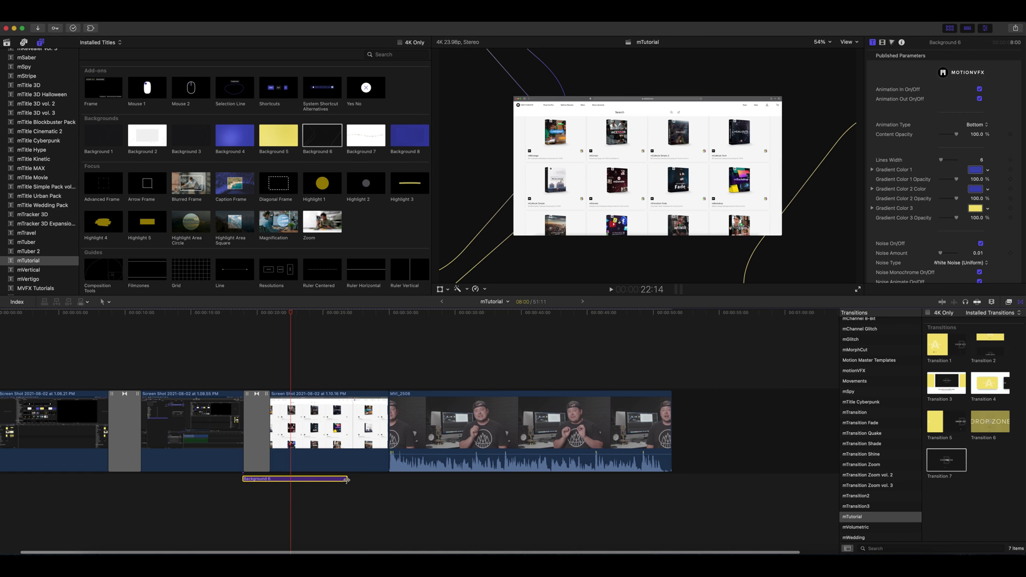
pyautogui.moveTo(346, 480); pyautogui.dragTo(386, 480)
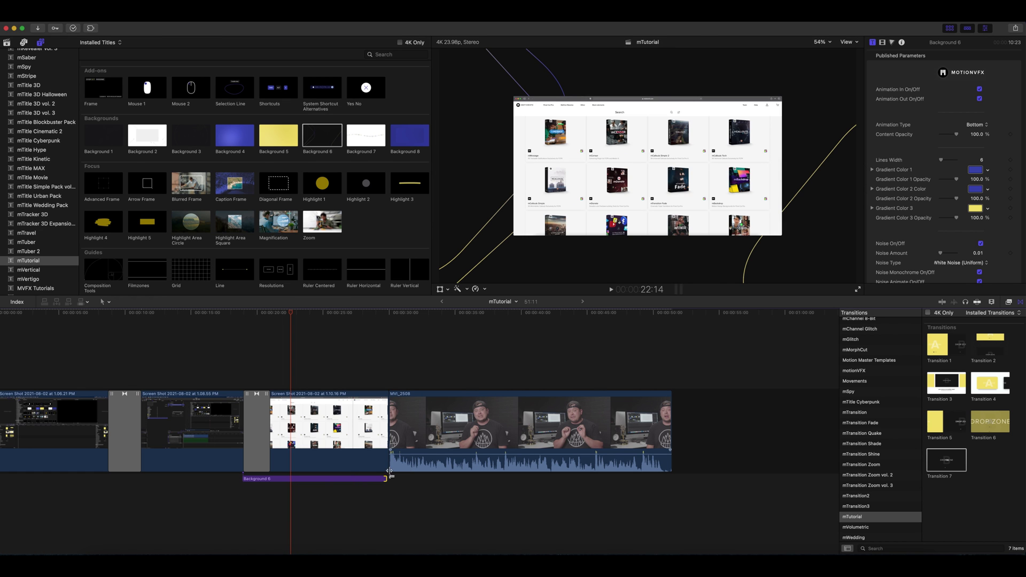
pyautogui.click(977, 303)
pyautogui.moveTo(386, 479); pyautogui.dragTo(390, 479)
pyautogui.moveTo(246, 479); pyautogui.dragTo(247, 478)
pyautogui.moveTo(290, 314); pyautogui.dragTo(249, 327)
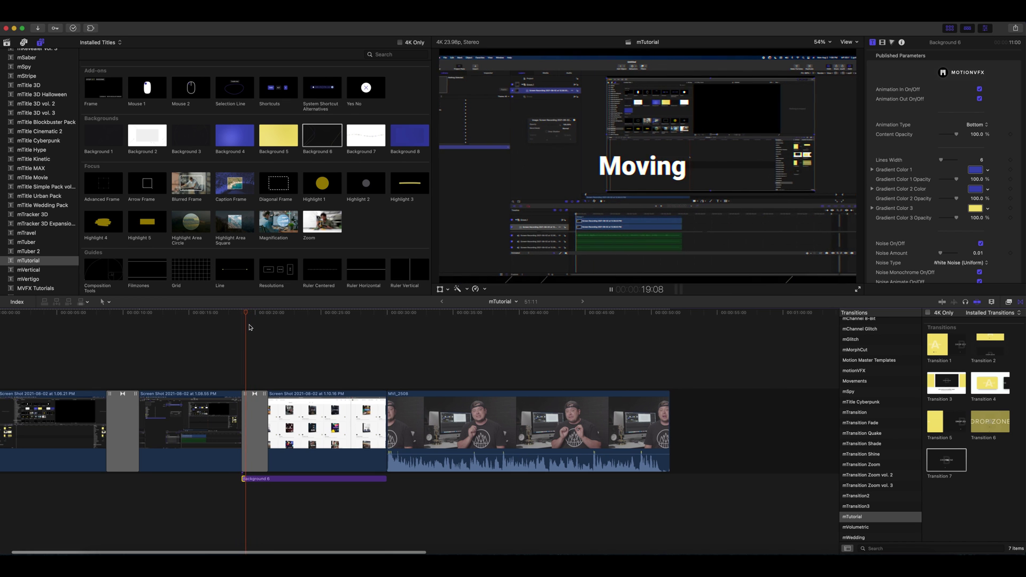
# - Scale the web-page screenshot up to about 84% using the viewer's Transform handles
pyautogui.press('space')
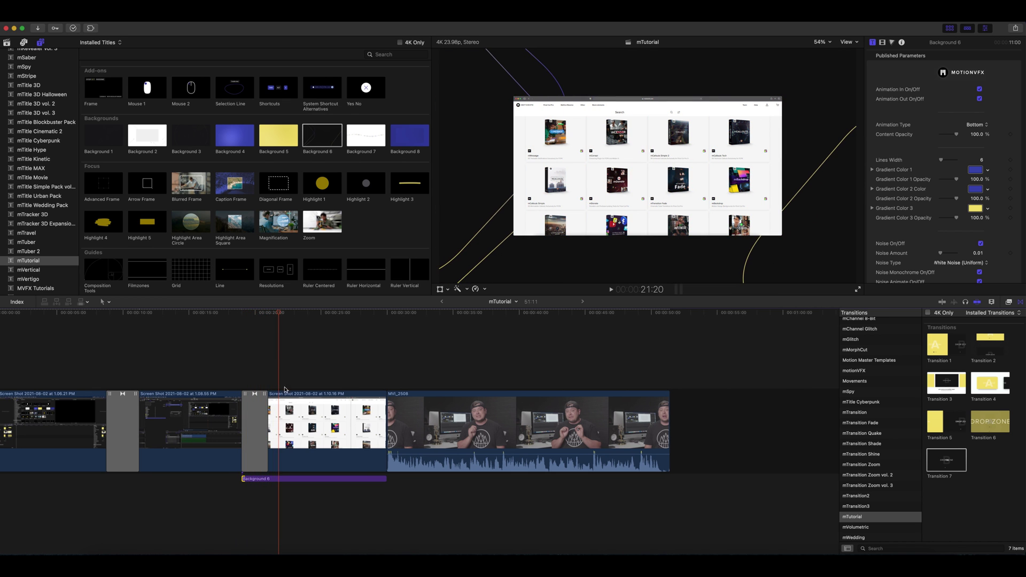
pyautogui.click(285, 396)
pyautogui.click(440, 290)
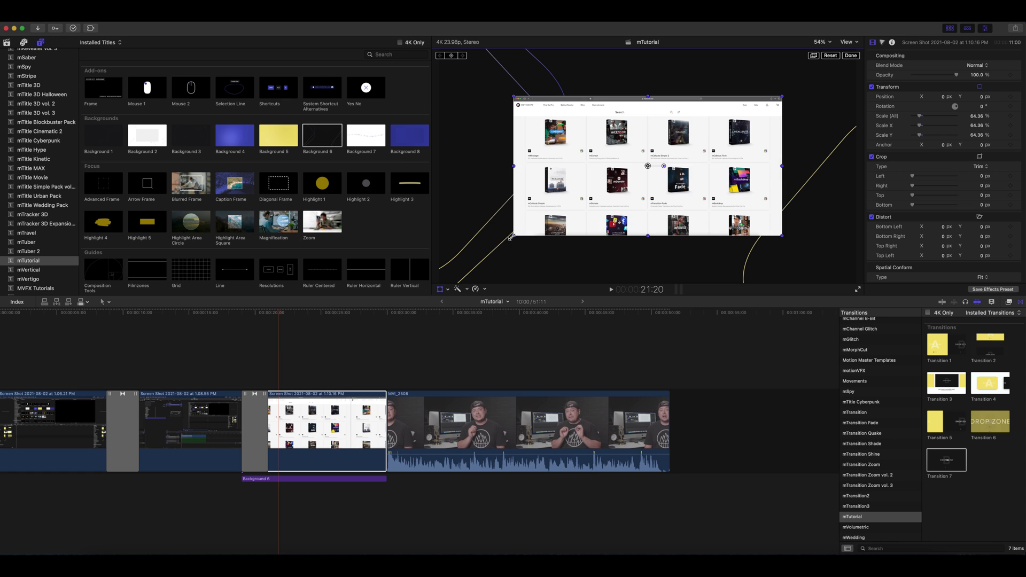
pyautogui.moveTo(511, 237); pyautogui.dragTo(472, 257)
pyautogui.click(849, 56)
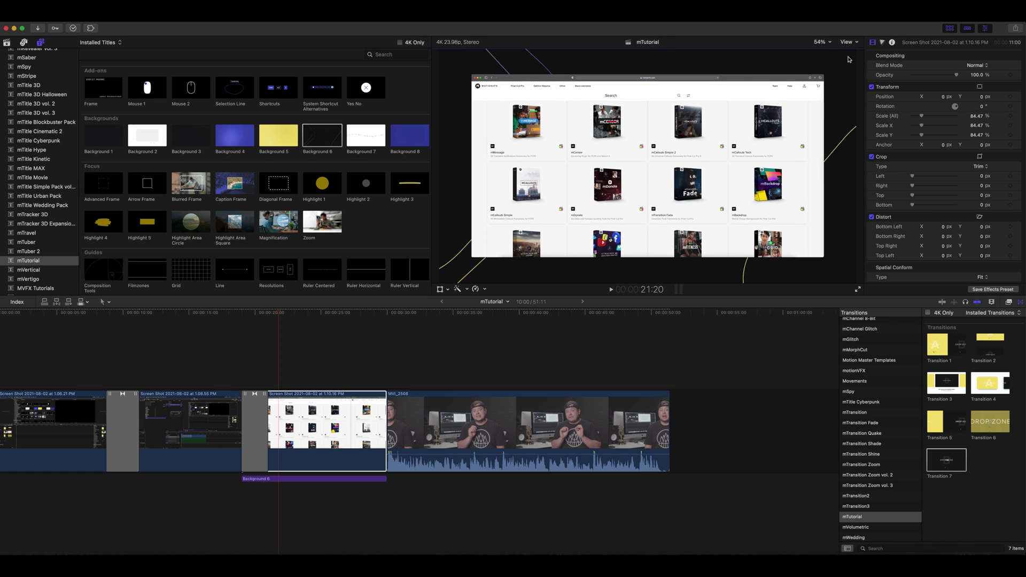
pyautogui.moveTo(280, 315); pyautogui.dragTo(344, 332)
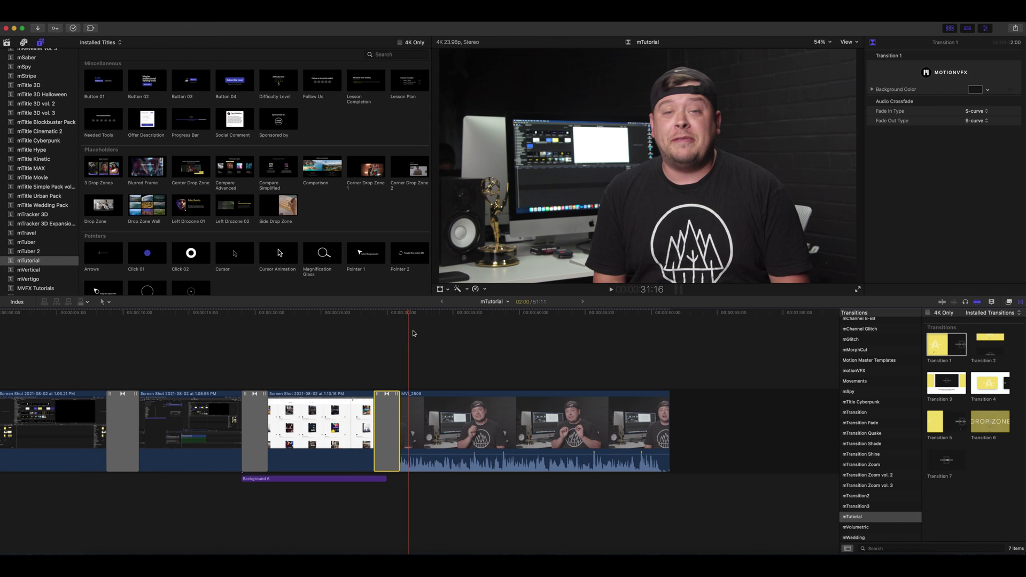
# - Drop Lower3rd 6 above the MVI_2508 talking-head clip and select its Title Text
pyautogui.scroll(5, 372, 219)
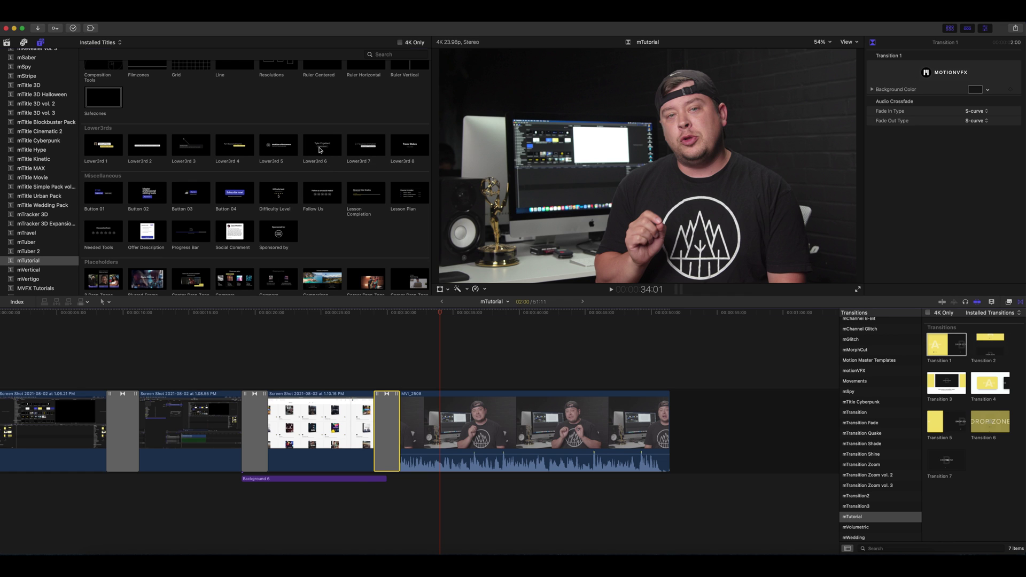
pyautogui.moveTo(321, 149); pyautogui.dragTo(402, 384)
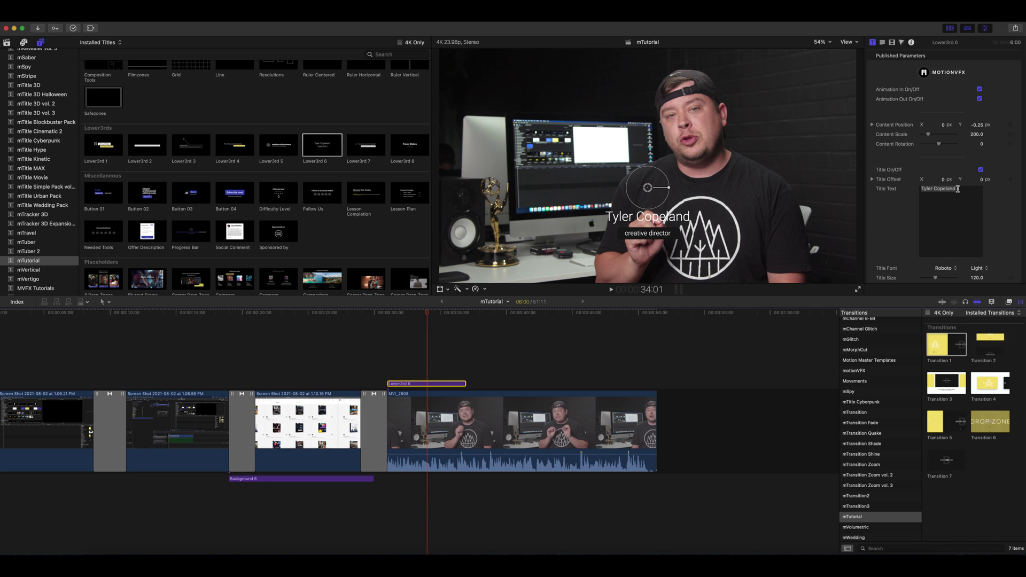
pyautogui.moveTo(958, 189); pyautogui.dragTo(885, 191)
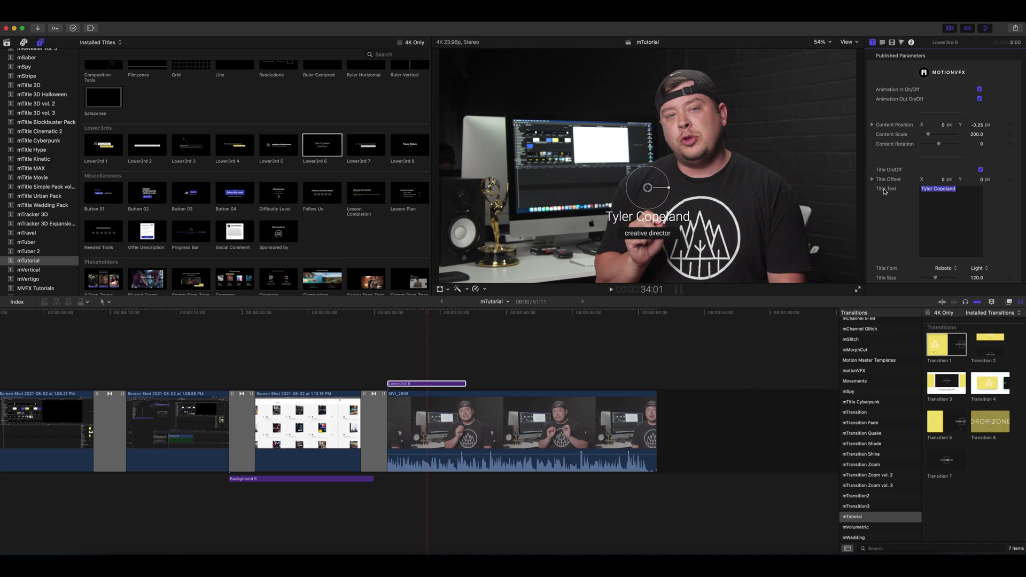
# - Enter the presenter's name as title, subtitle 'MVFX Tutor', and move the lower third down-left
pyautogui.write('George')
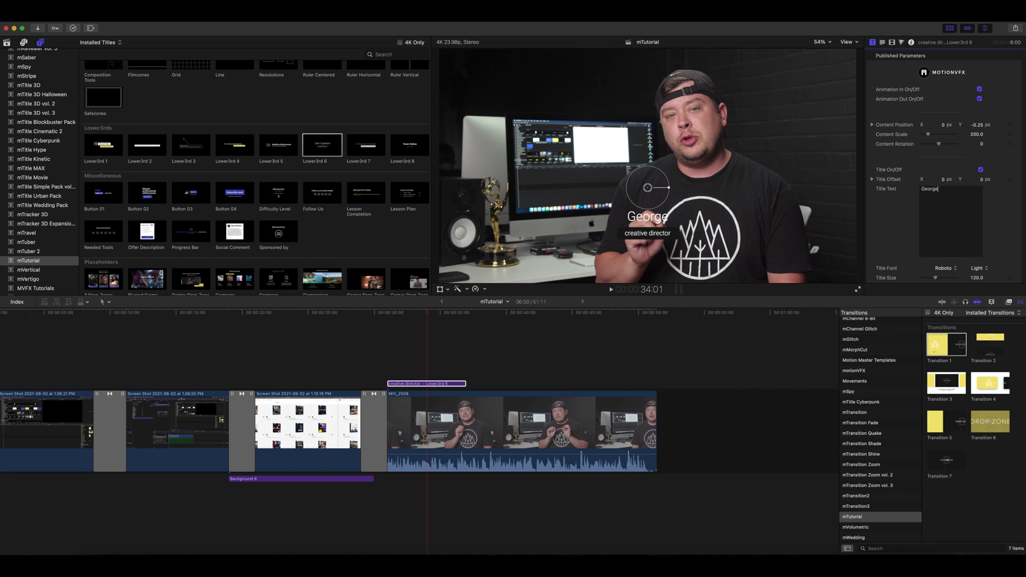
pyautogui.write(' Edmondson')
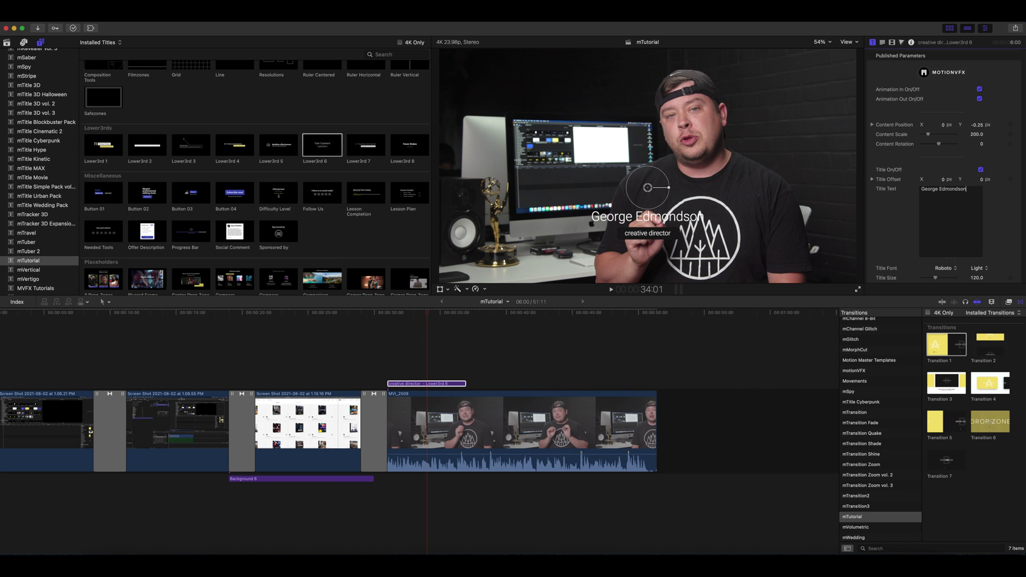
pyautogui.scroll(-5, 898, 239)
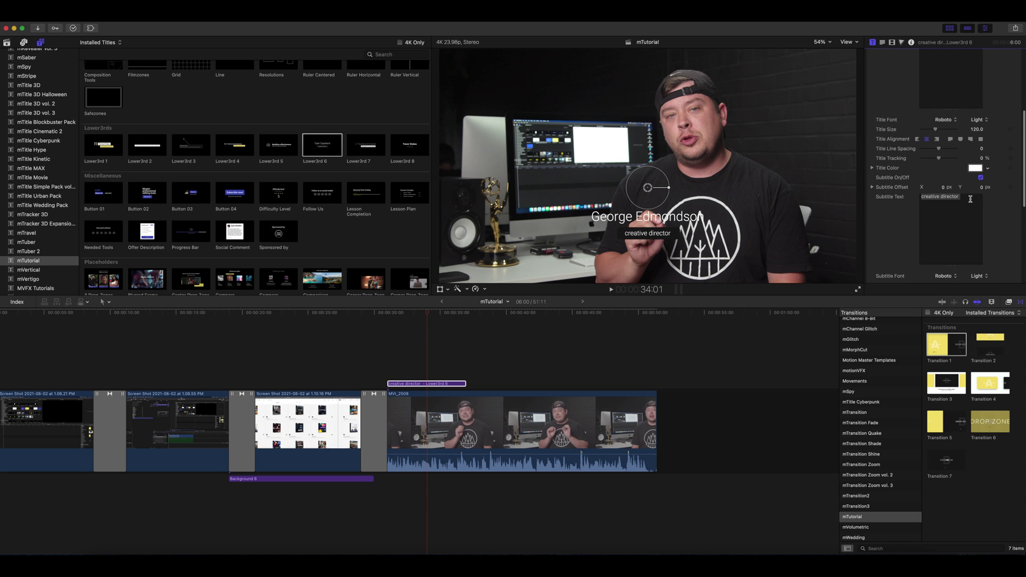
pyautogui.moveTo(962, 197); pyautogui.dragTo(851, 203)
pyautogui.write('MVFX T')
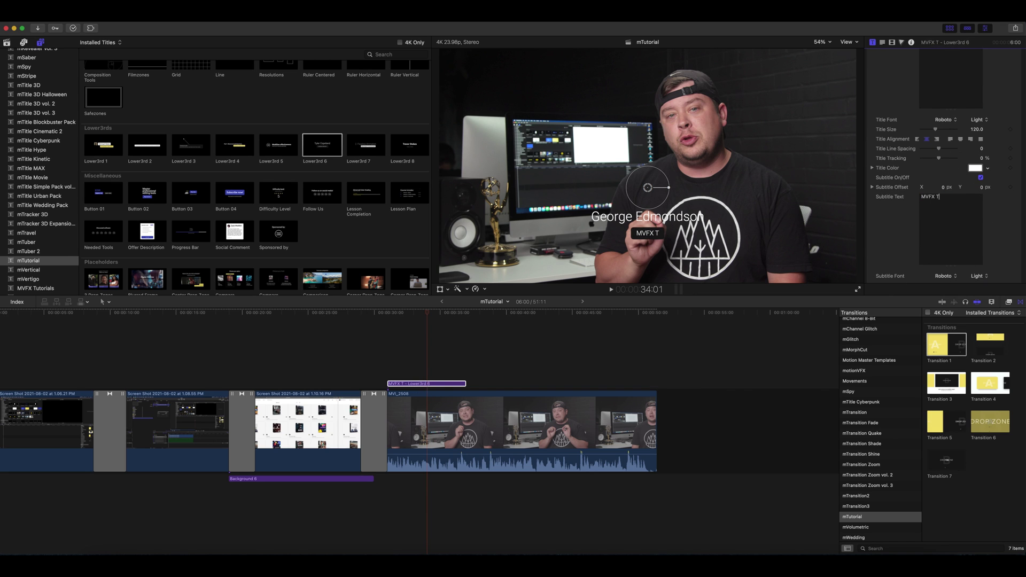
pyautogui.write('utor')
pyautogui.moveTo(649, 188); pyautogui.dragTo(520, 225)
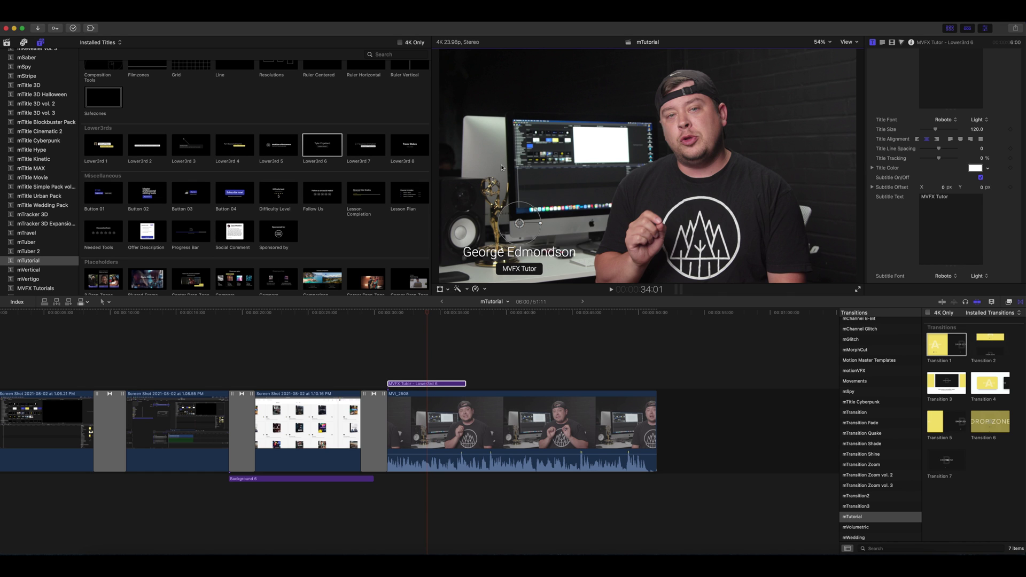
# - Add a Safezones guide title above the lower third
pyautogui.scroll(3, 395, 182)
pyautogui.scroll(1, 394, 182)
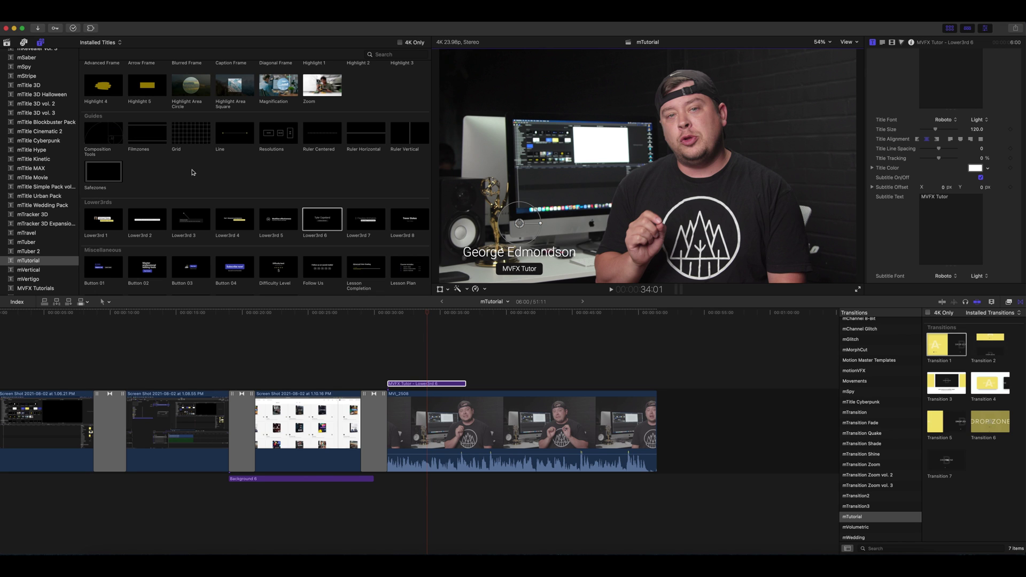
pyautogui.moveTo(103, 172); pyautogui.dragTo(388, 373)
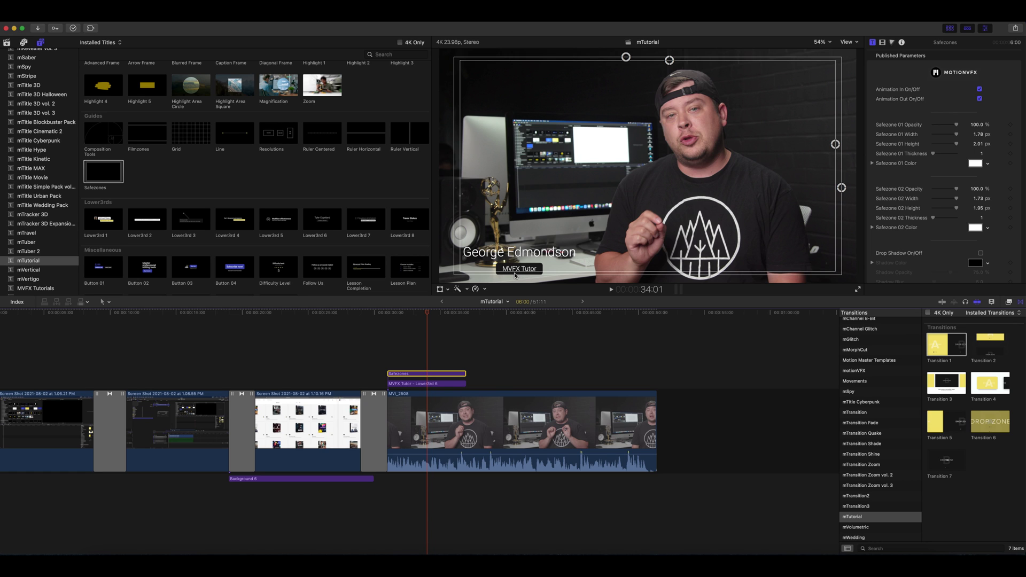
# - Nudge Lower3rd 6 up slightly to Y -0.39 and delete the Safezones guide clip
pyautogui.click(427, 384)
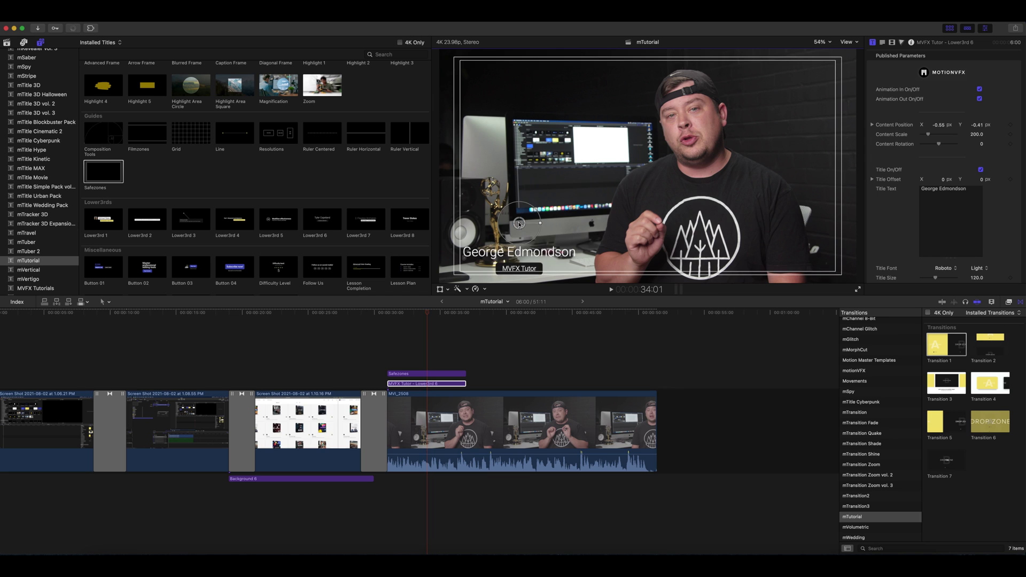
pyautogui.moveTo(519, 224); pyautogui.dragTo(519, 221)
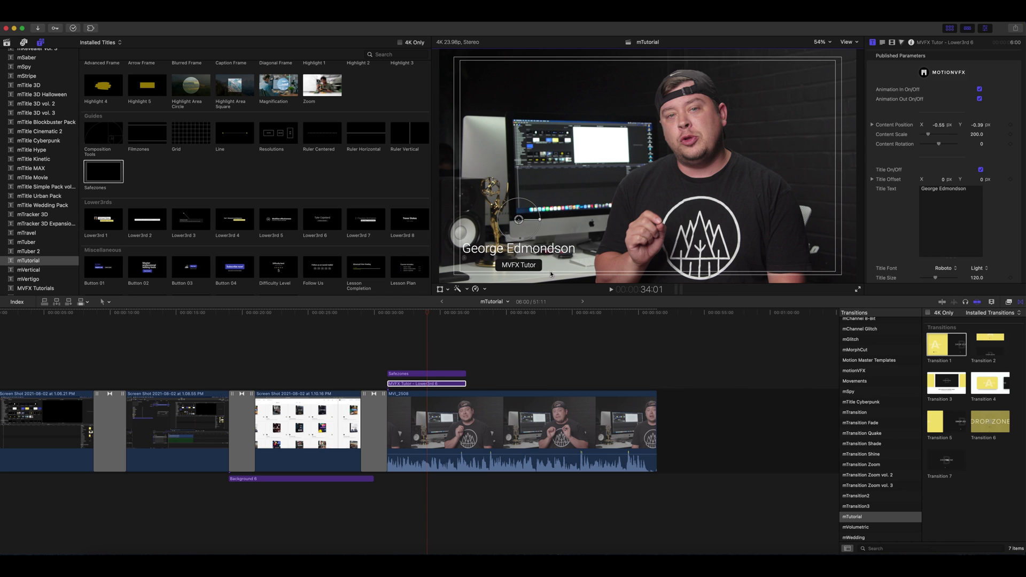
pyautogui.click(426, 376)
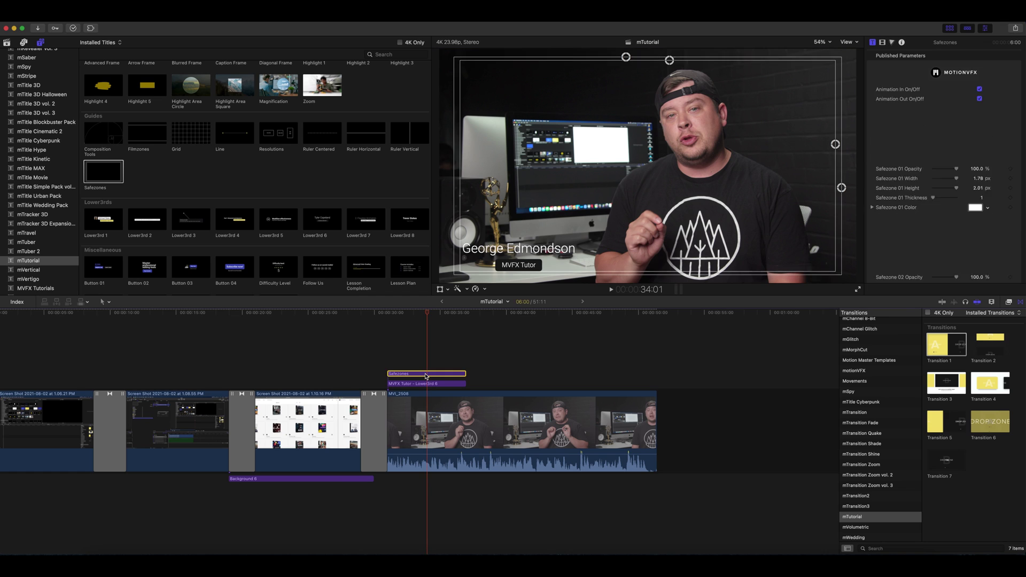
pyautogui.press('Delete')
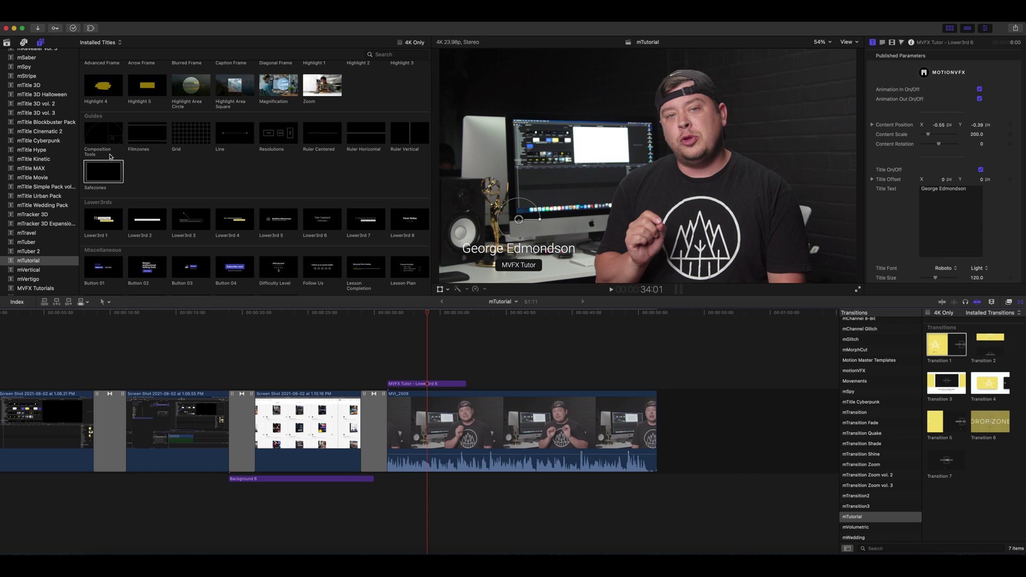
# - Add Composition Tools above the lower third with Golden Ratio Flip on and Flip Direction Vertical
pyautogui.moveTo(98, 134); pyautogui.dragTo(387, 359)
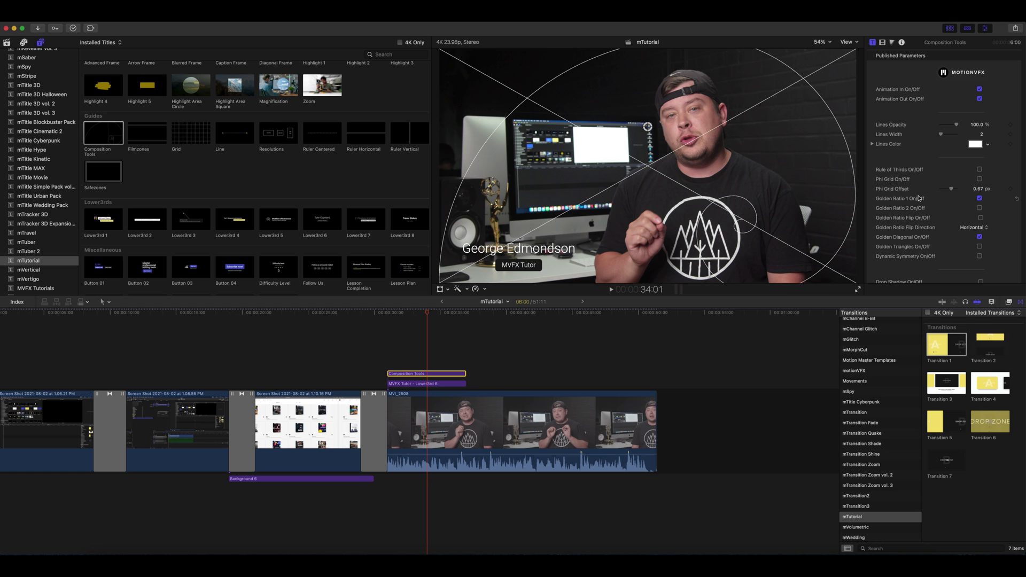
pyautogui.click(981, 219)
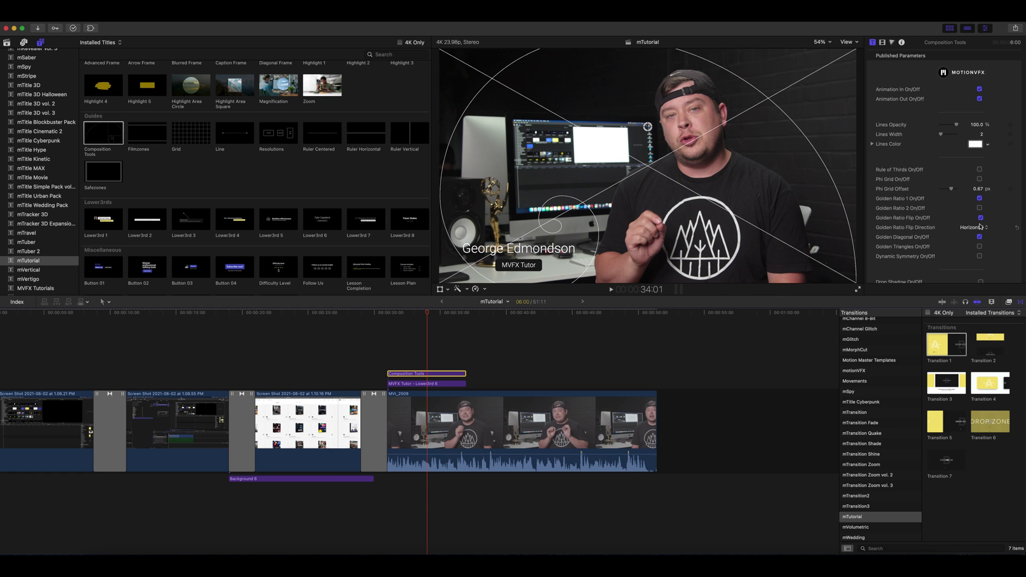
pyautogui.click(981, 227)
pyautogui.click(980, 236)
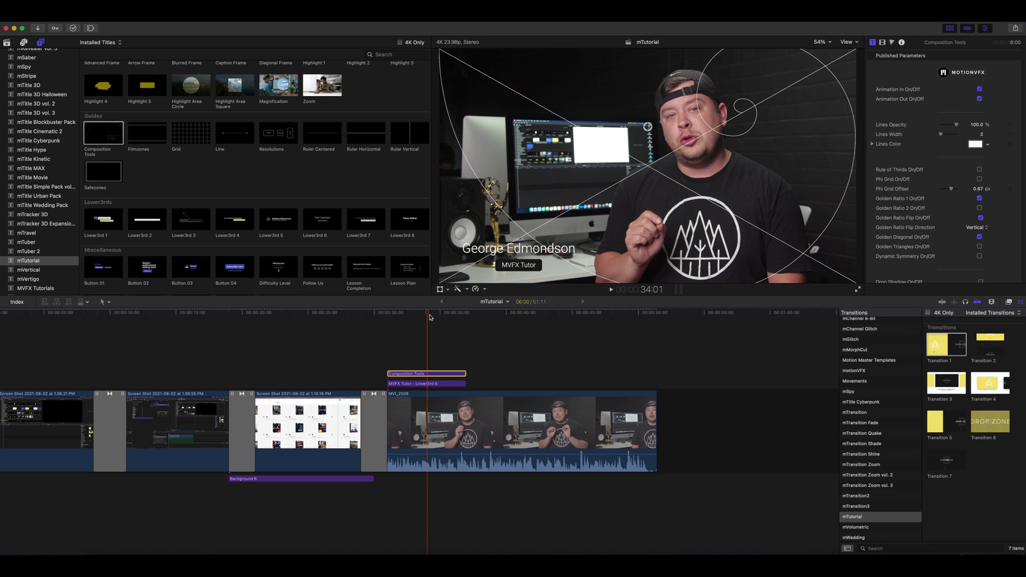
pyautogui.moveTo(430, 317); pyautogui.dragTo(419, 318)
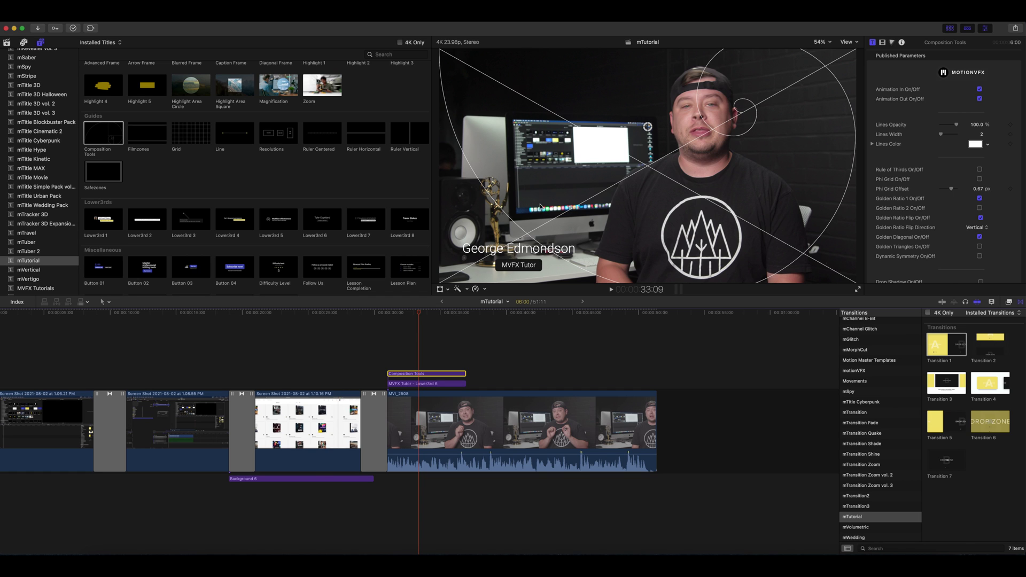
# - Scale the MVI_2508 talking head to 111% and position it at X 208, Y -79.8
pyautogui.click(420, 417)
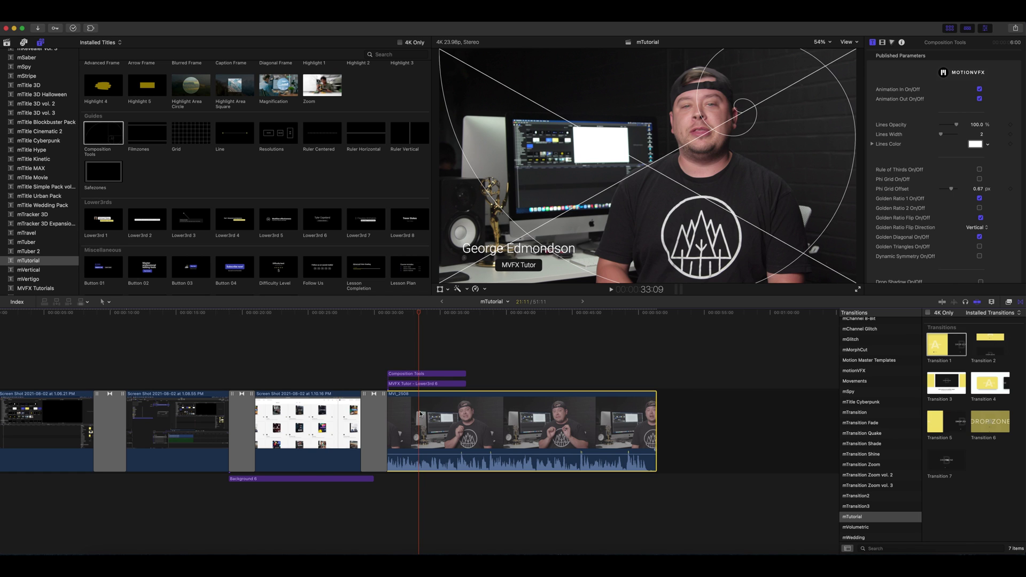
pyautogui.click(440, 289)
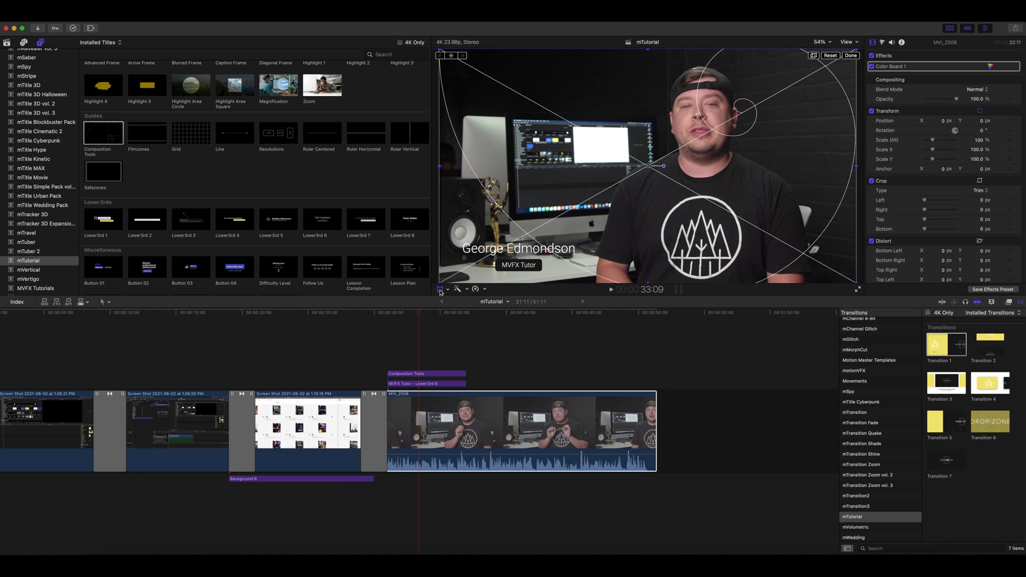
pyautogui.moveTo(440, 282); pyautogui.dragTo(422, 293)
pyautogui.moveTo(627, 186); pyautogui.dragTo(643, 193)
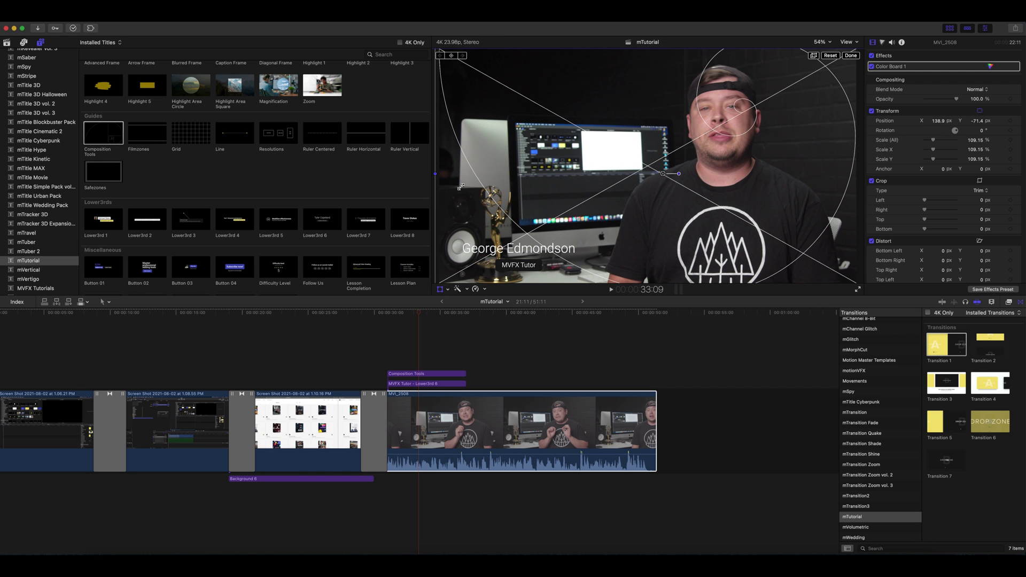
pyautogui.moveTo(667, 158); pyautogui.dragTo(671, 161)
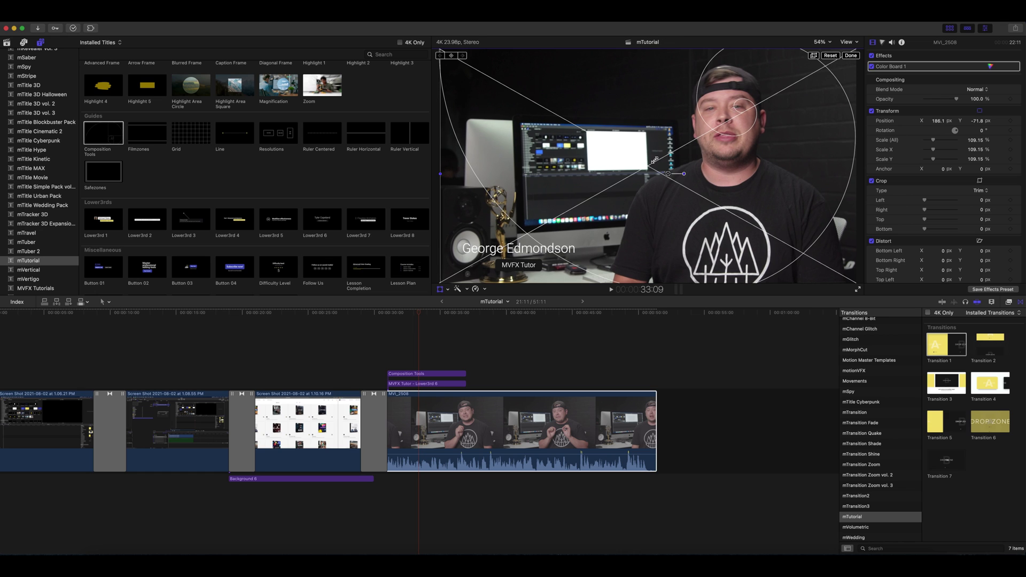
pyautogui.moveTo(935, 140); pyautogui.dragTo(937, 141)
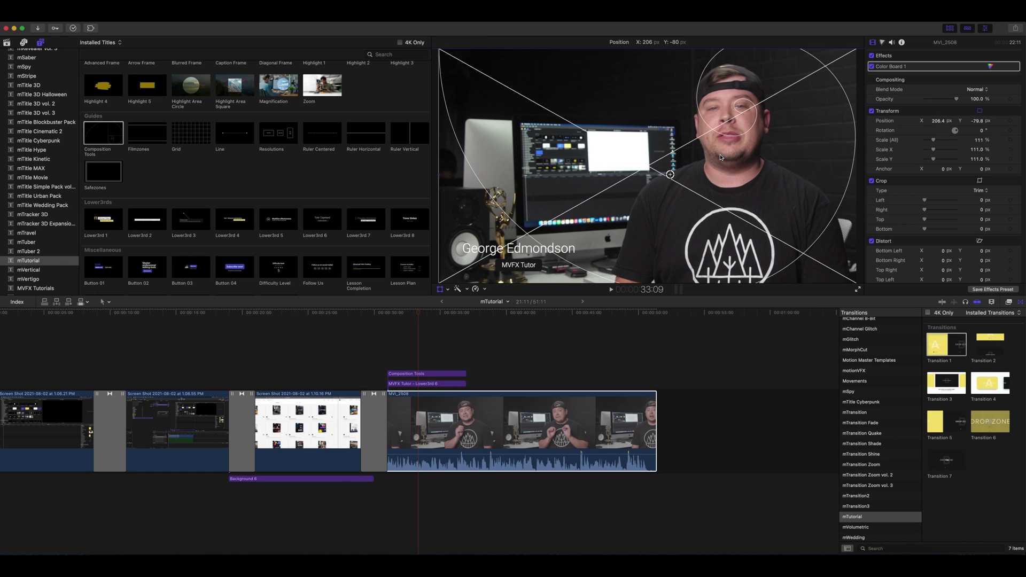
pyautogui.moveTo(720, 156); pyautogui.dragTo(722, 155)
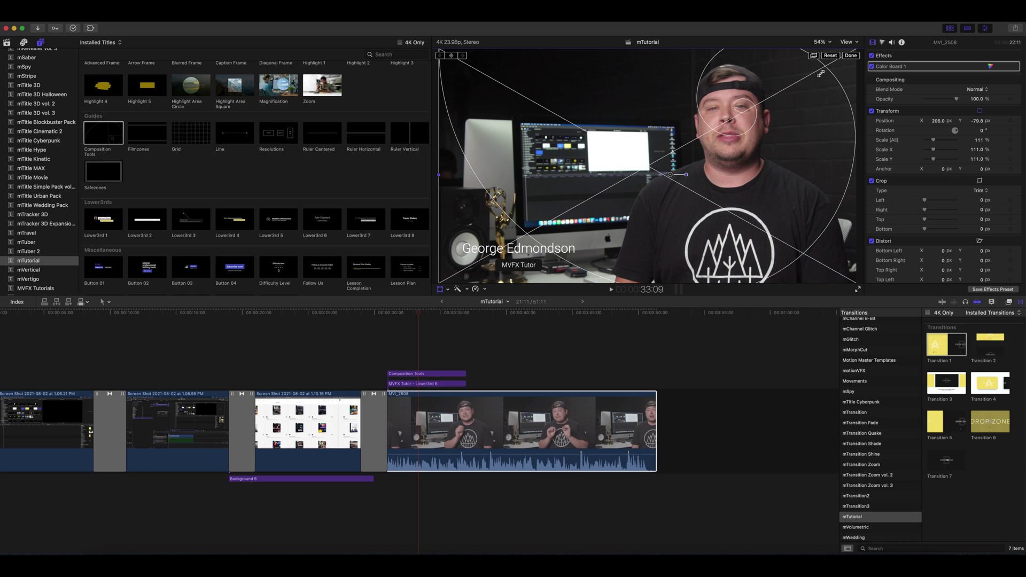
pyautogui.click(852, 56)
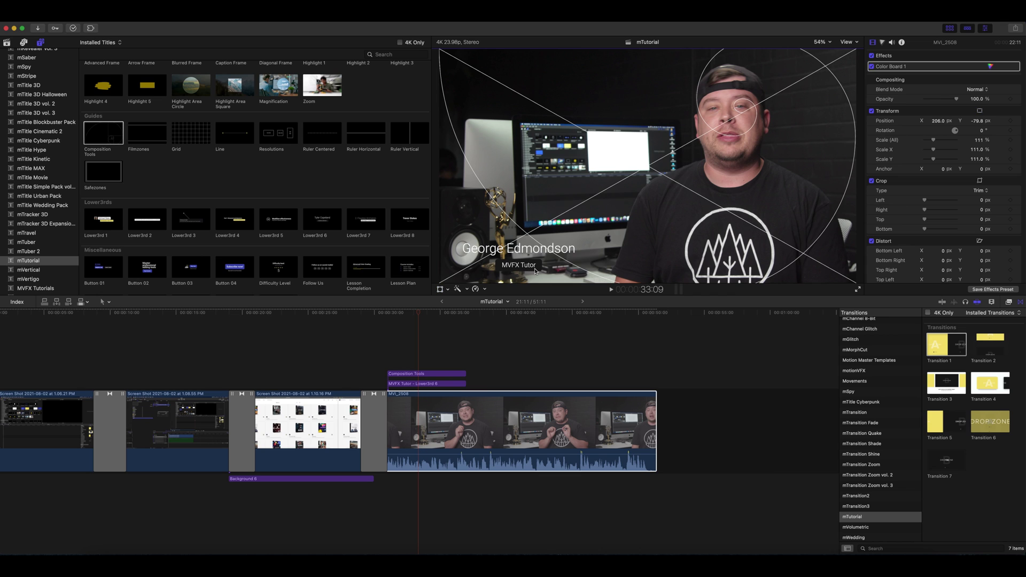
pyautogui.click(416, 374)
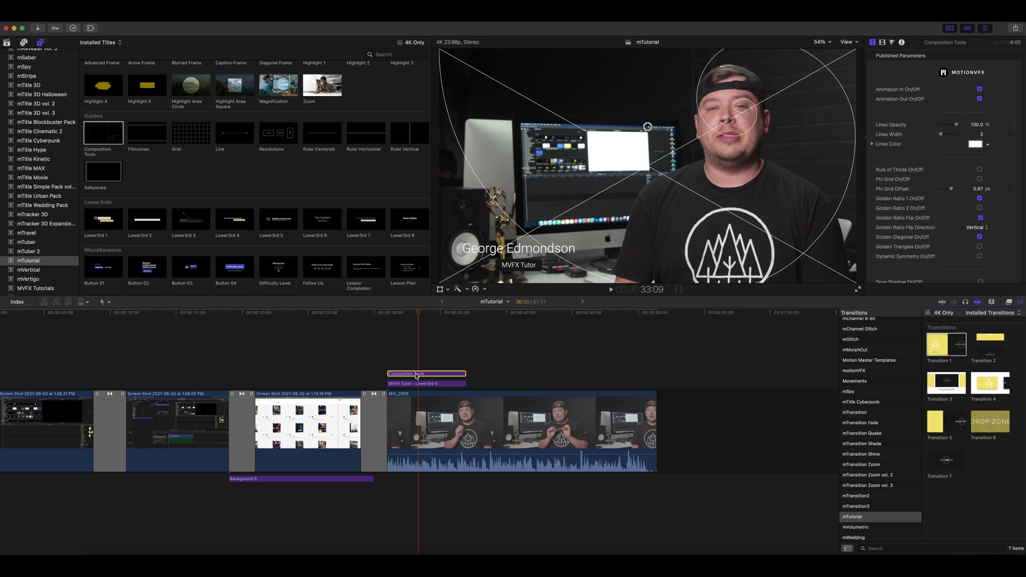
# - Delete the Composition Tools guide and add the Highlight 4 title above the talking head
pyautogui.press('Delete')
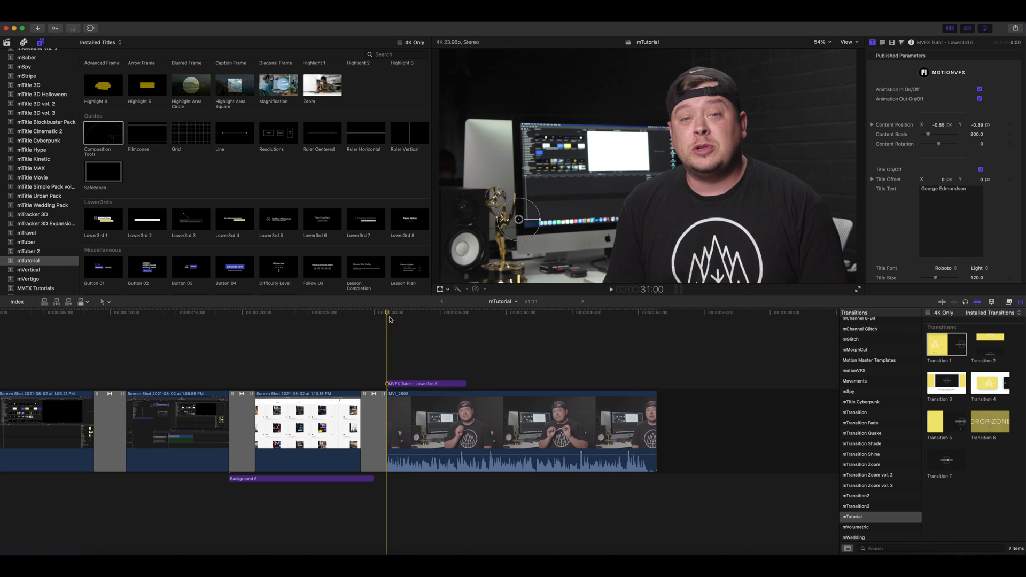
pyautogui.click(406, 321)
pyautogui.moveTo(406, 321); pyautogui.dragTo(478, 320)
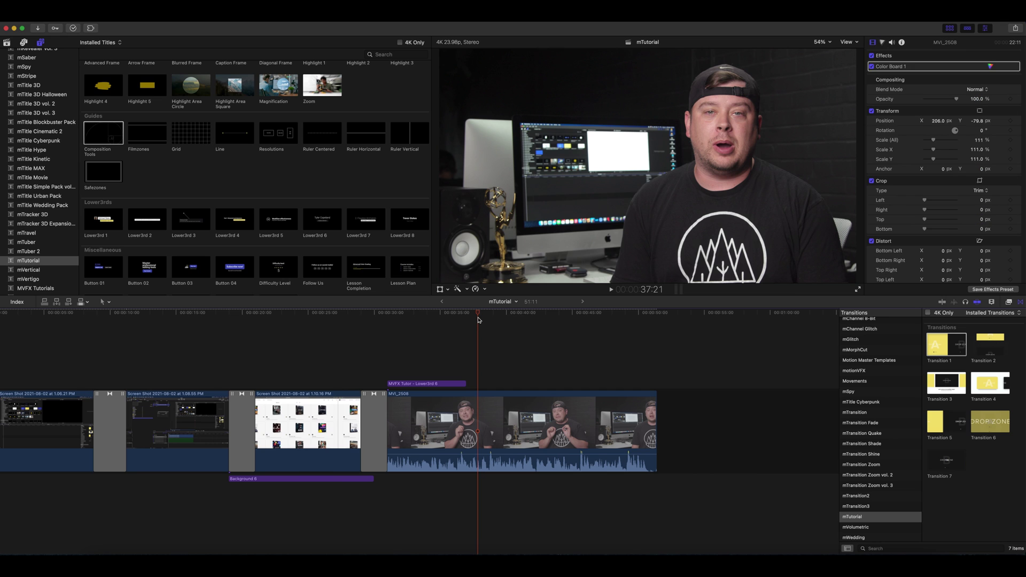
pyautogui.scroll(2, 163, 122)
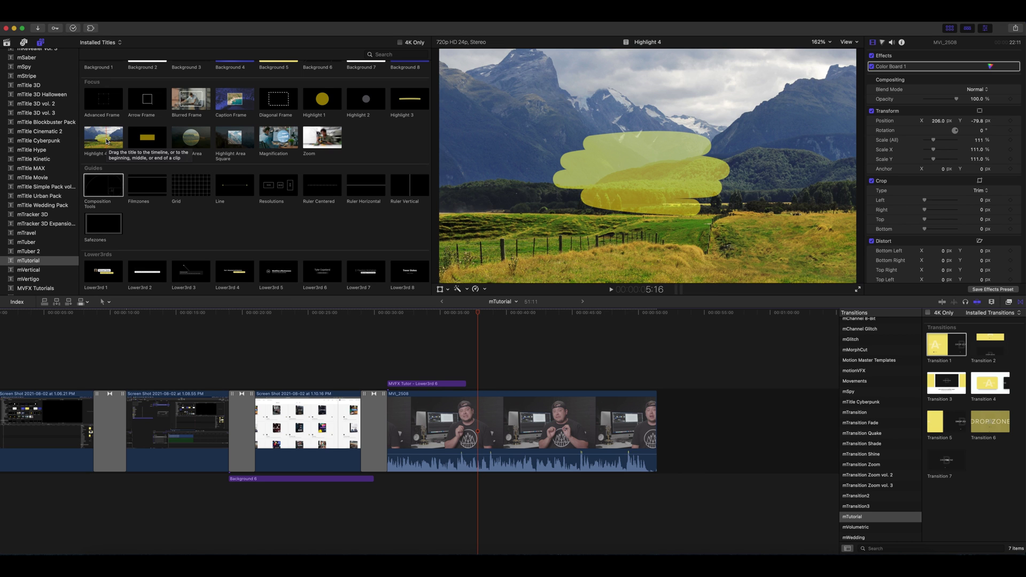
pyautogui.moveTo(107, 141); pyautogui.dragTo(470, 362)
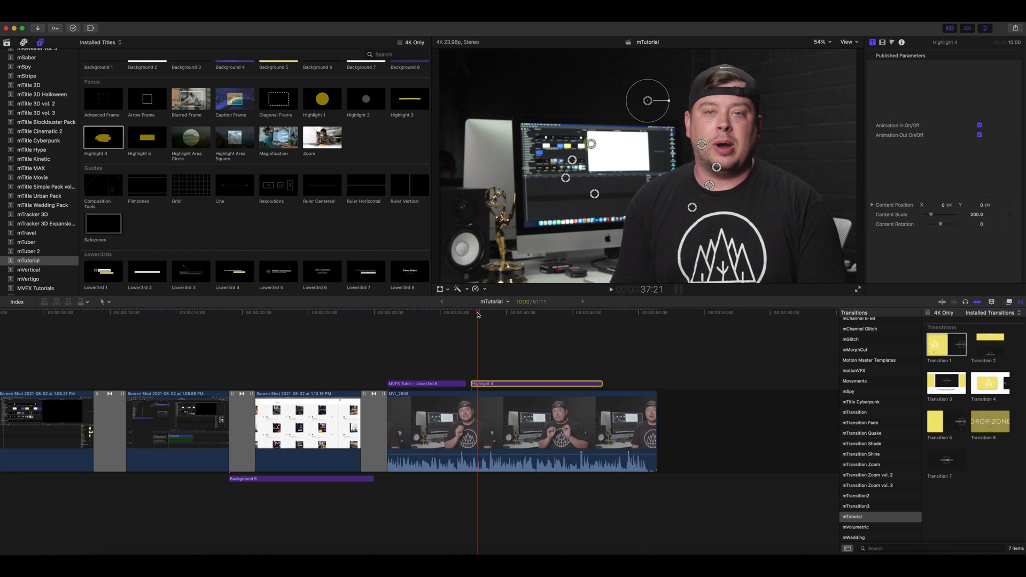
# - Reshape the Highlight 4 scribble's line points and shift it down and left
pyautogui.press('space')
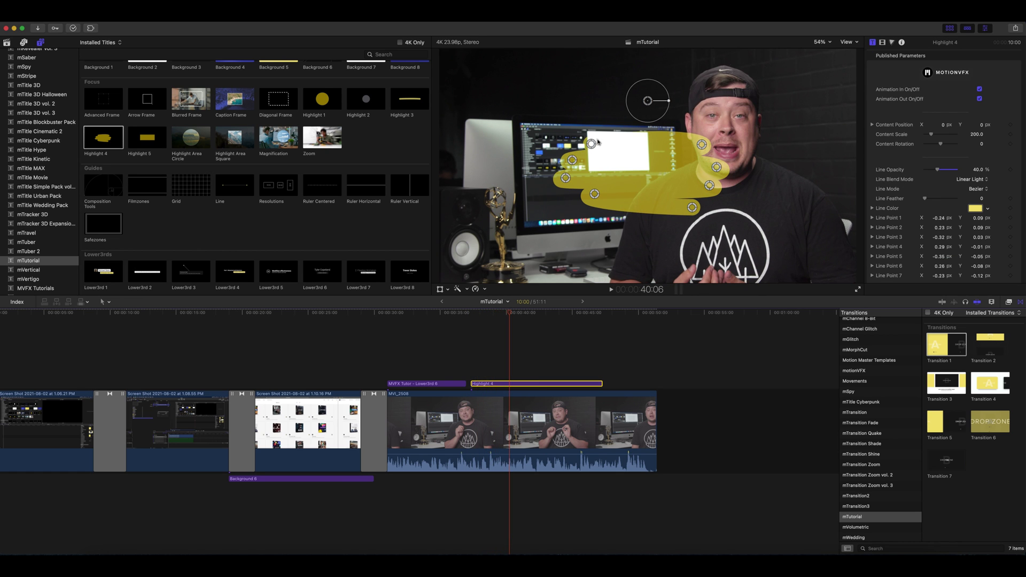
pyautogui.moveTo(591, 143); pyautogui.dragTo(548, 77)
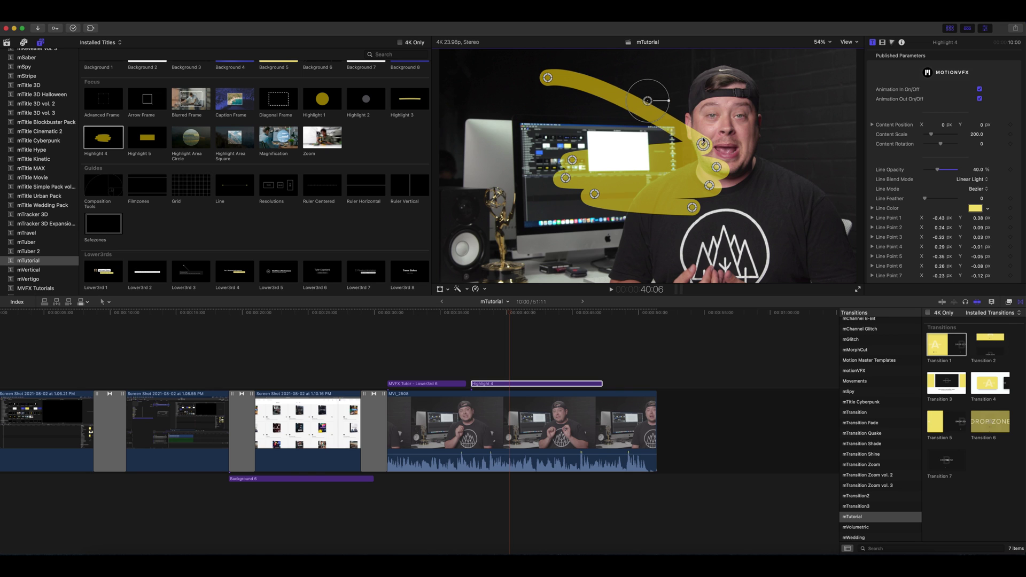
pyautogui.moveTo(704, 142); pyautogui.dragTo(707, 96)
pyautogui.moveTo(572, 159); pyautogui.dragTo(553, 118)
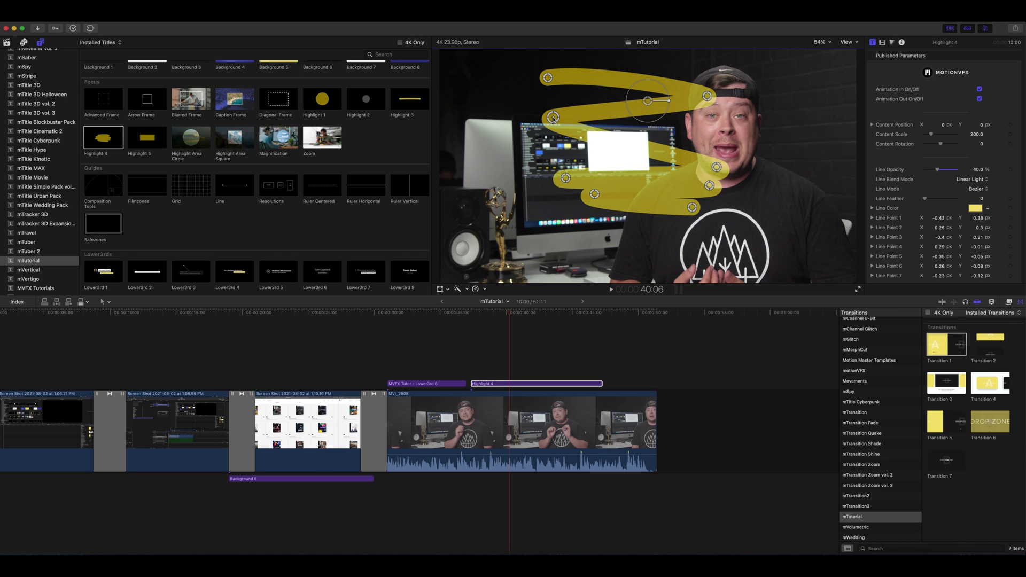
pyautogui.moveTo(716, 167); pyautogui.dragTo(703, 146)
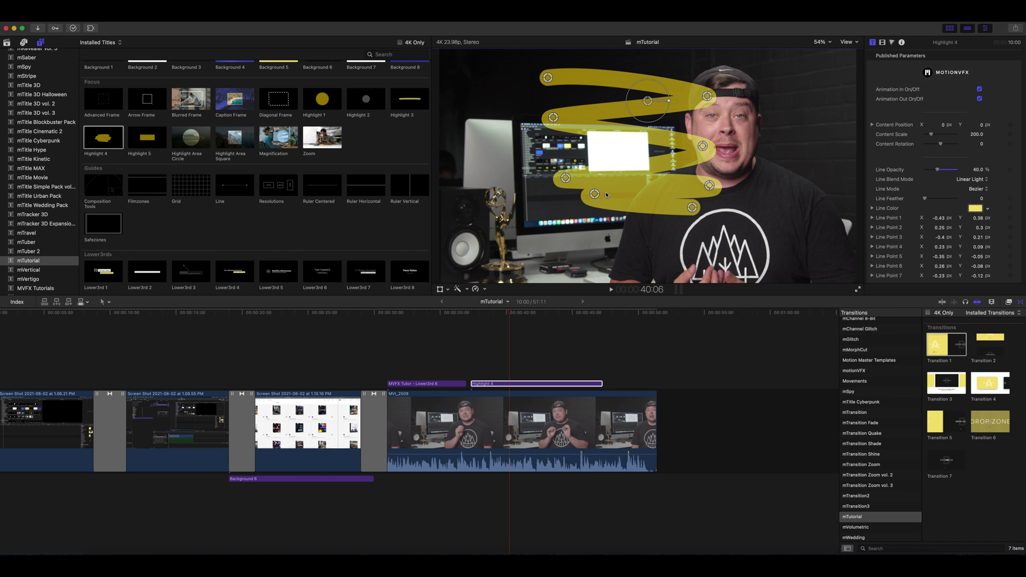
pyautogui.moveTo(595, 194); pyautogui.dragTo(595, 203)
pyautogui.moveTo(692, 212); pyautogui.dragTo(696, 233)
pyautogui.moveTo(595, 204); pyautogui.dragTo(596, 211)
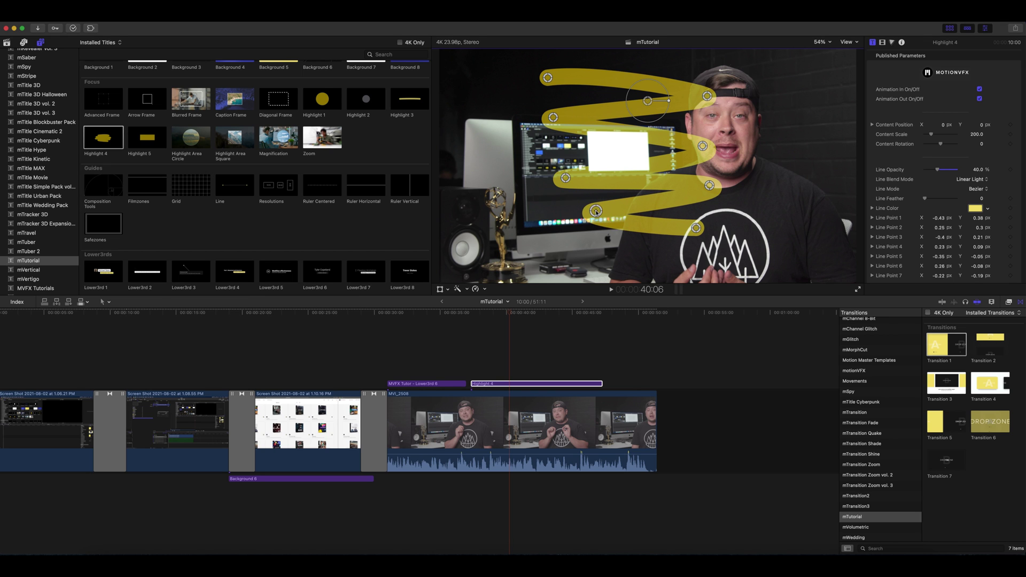
pyautogui.moveTo(650, 103); pyautogui.dragTo(519, 180)
# - Set the scribble's Content Scale to 61.4 and fit its lower points around the statuette
pyautogui.click(468, 315)
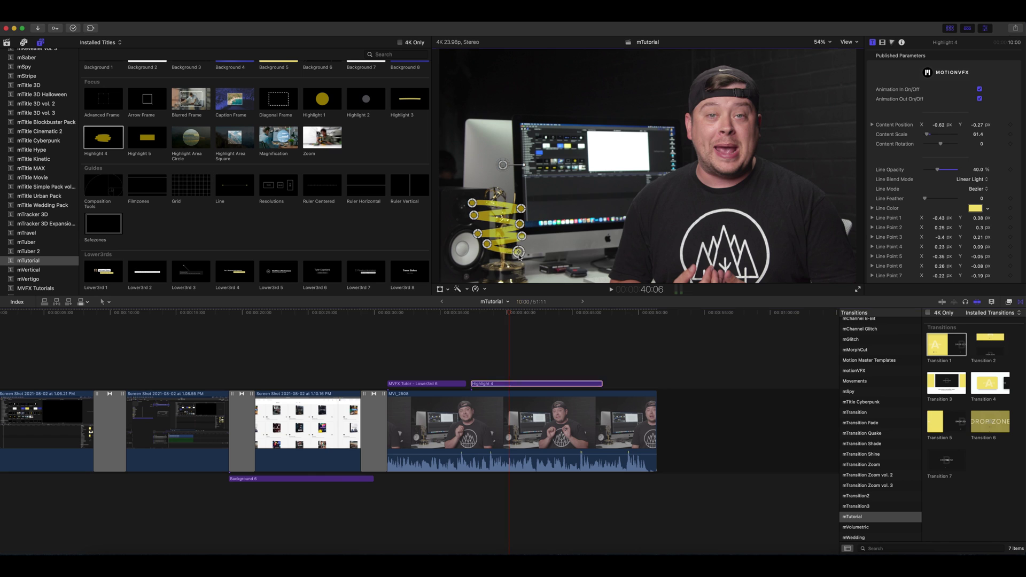
pyautogui.moveTo(491, 246); pyautogui.dragTo(475, 196)
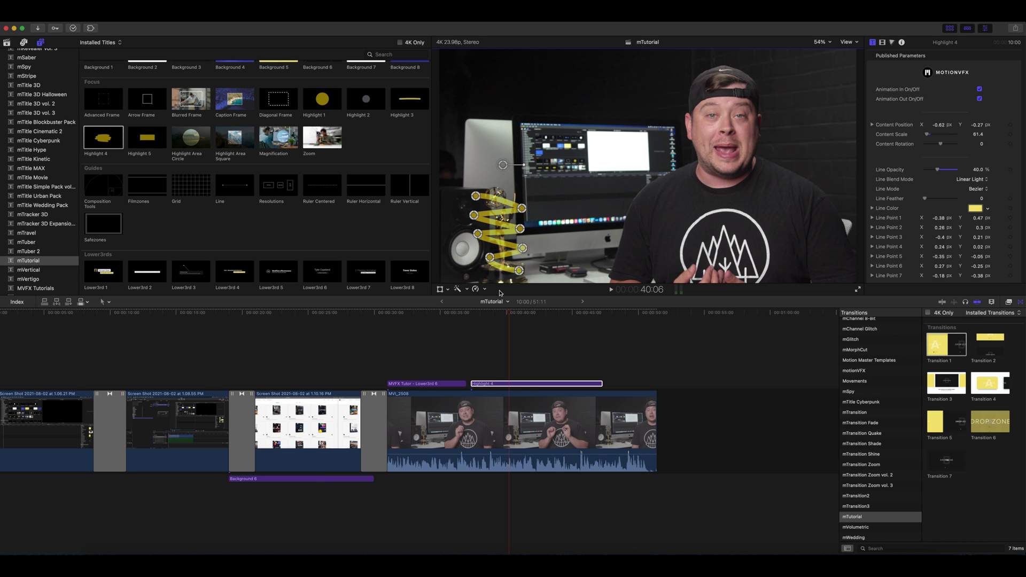
pyautogui.click(501, 313)
pyautogui.moveTo(501, 314); pyautogui.dragTo(472, 320)
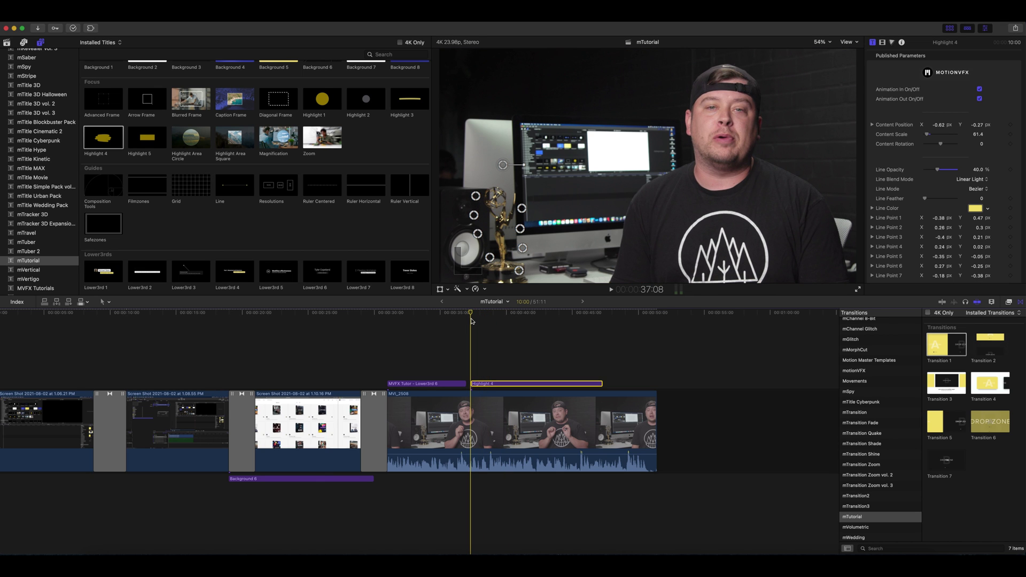
# - Play back the Highlight 4 scribble animation, then delete the Highlight 4 clip
pyautogui.press('space')
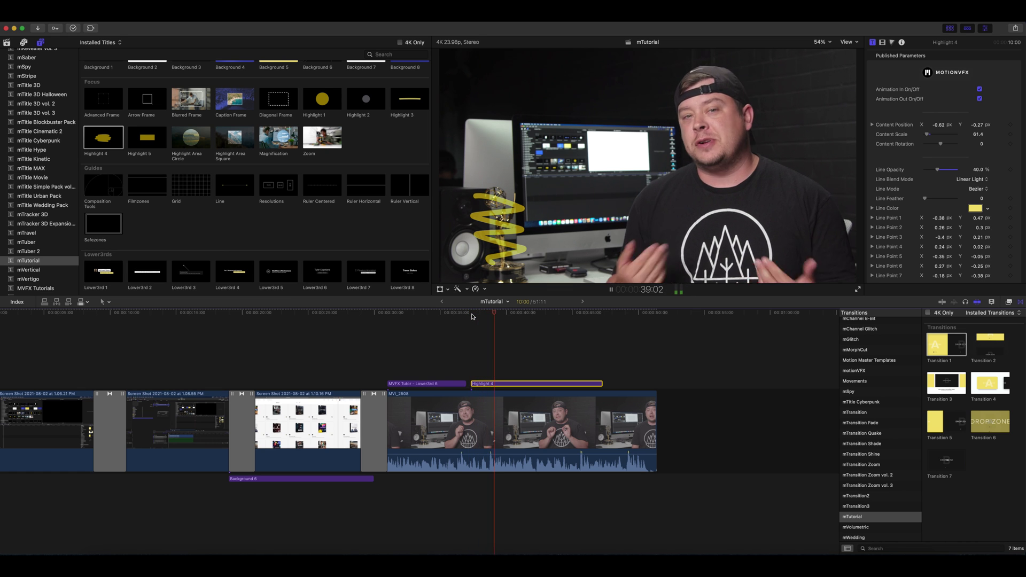
pyautogui.press('space')
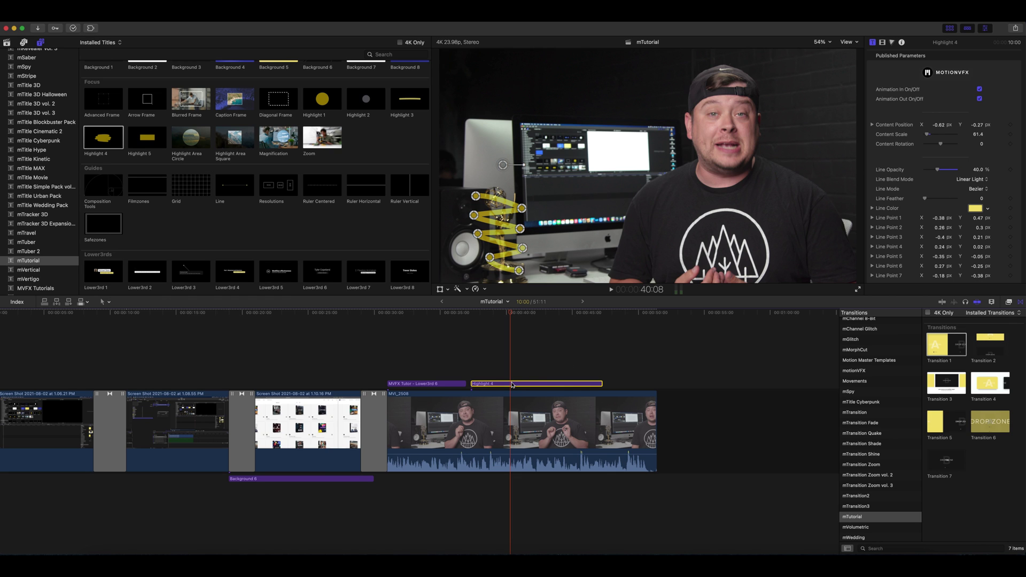
pyautogui.press('Delete')
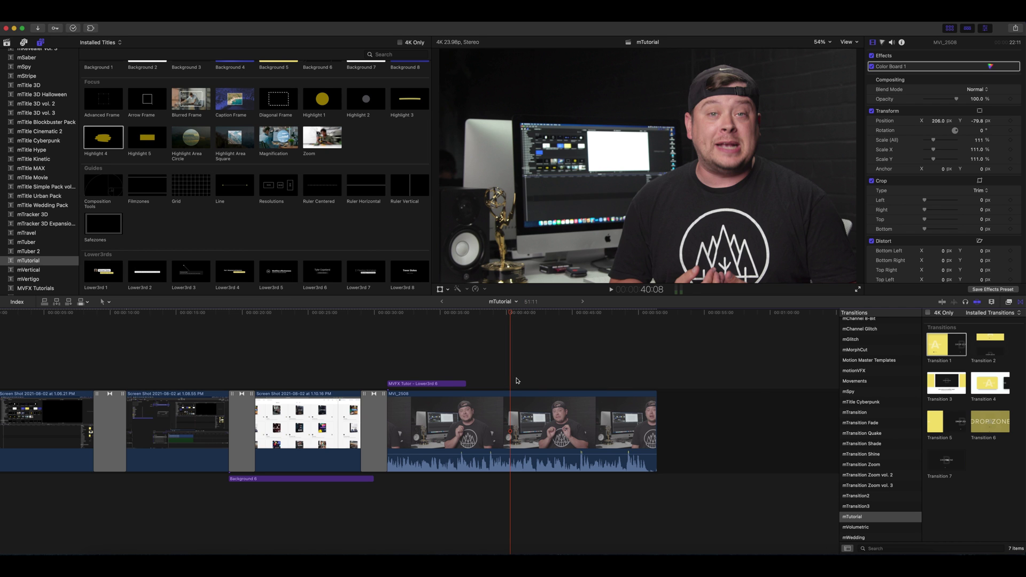
pyautogui.click(542, 313)
pyautogui.click(646, 314)
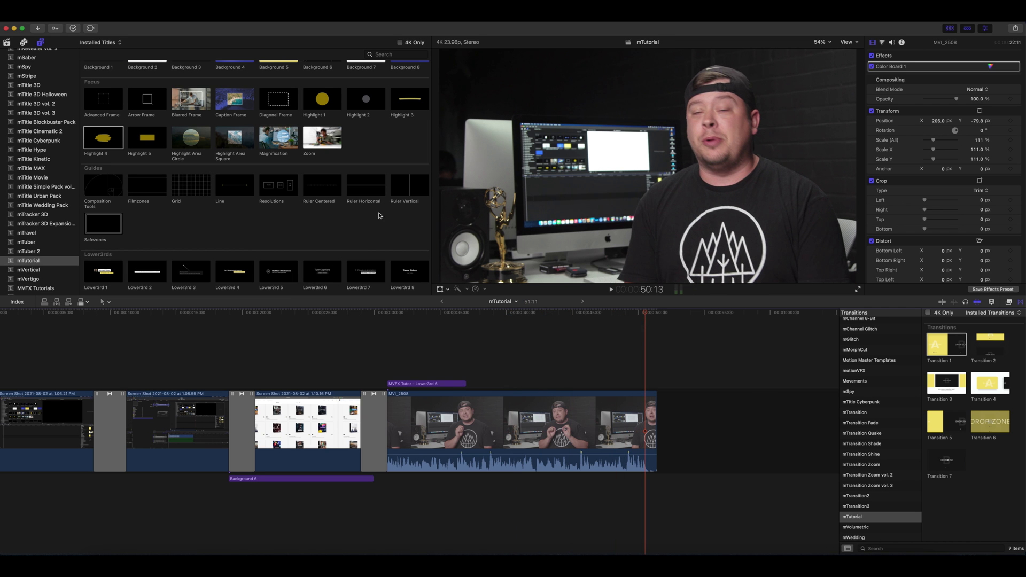
# - Preview 3 Drop Zones and Blurred Frame in Placeholders, then add 3 Drop Zones above MVI_2508
pyautogui.scroll(-8, 319, 210)
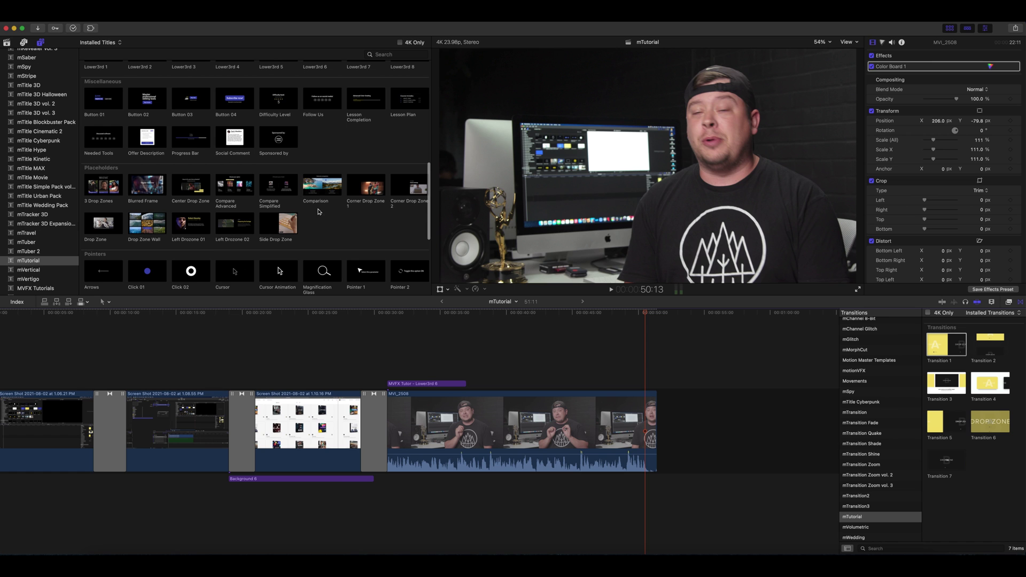
pyautogui.click(98, 181)
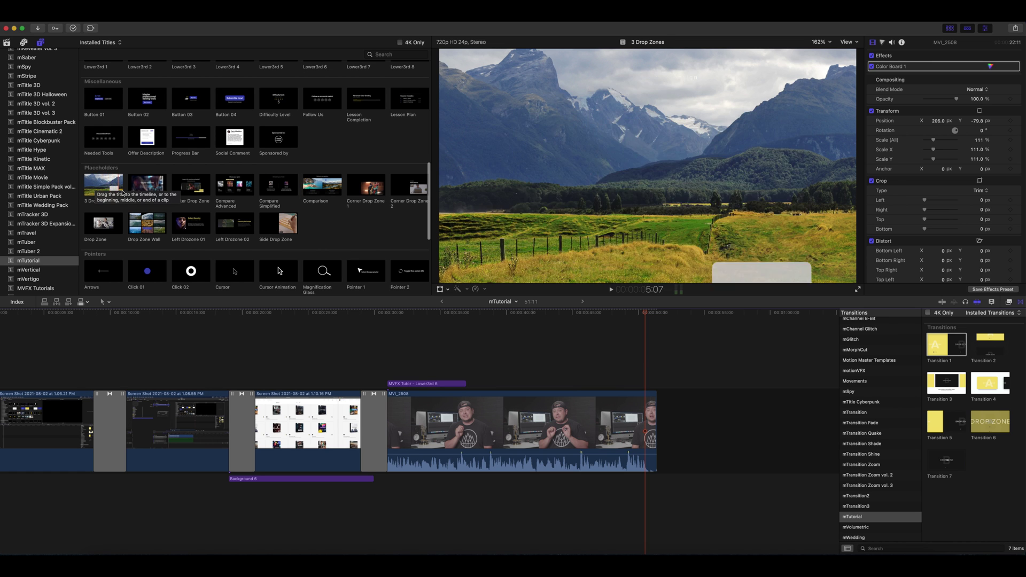
pyautogui.click(93, 189)
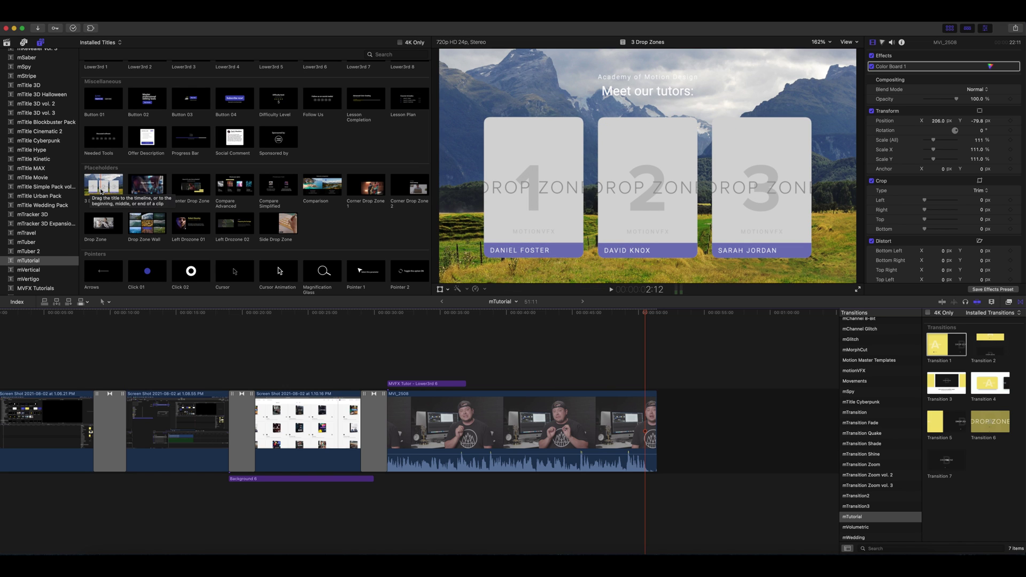
pyautogui.click(137, 188)
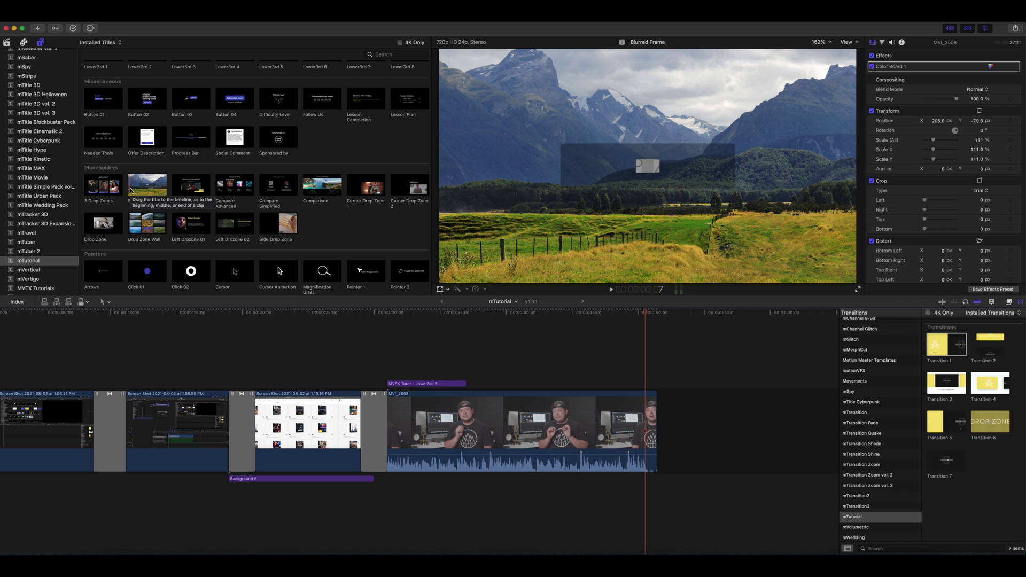
pyautogui.moveTo(103, 185); pyautogui.dragTo(502, 368)
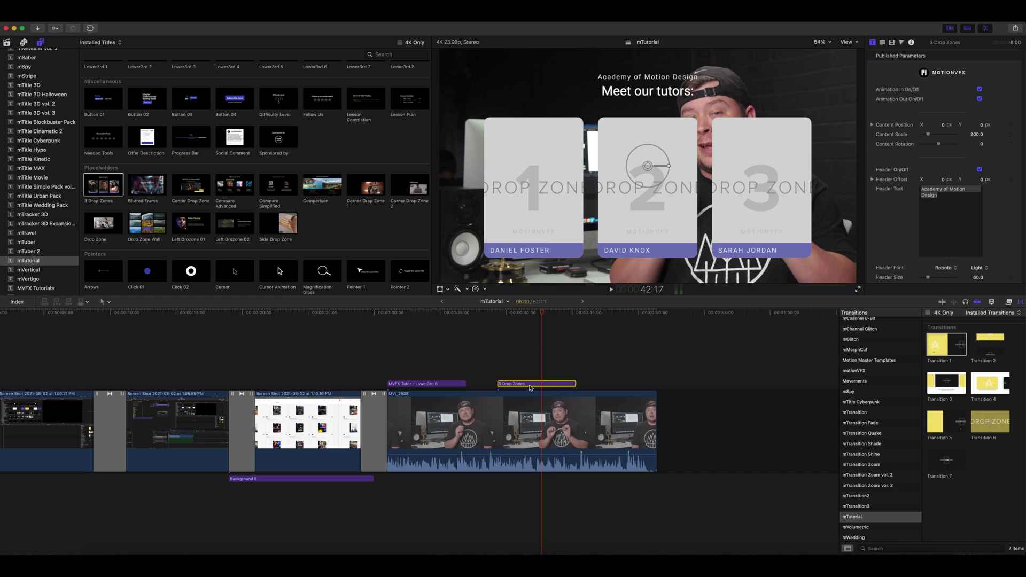
# - Move the 3 Drop Zones clip past the end of MVI_2508 into the primary storyline
pyautogui.moveTo(553, 385); pyautogui.dragTo(688, 416)
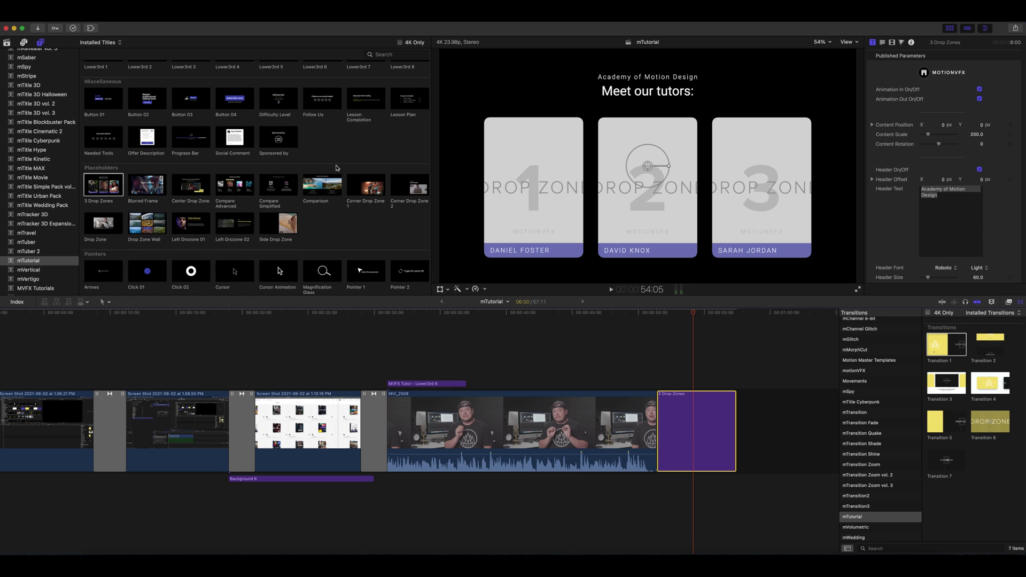
pyautogui.scroll(-10, 337, 168)
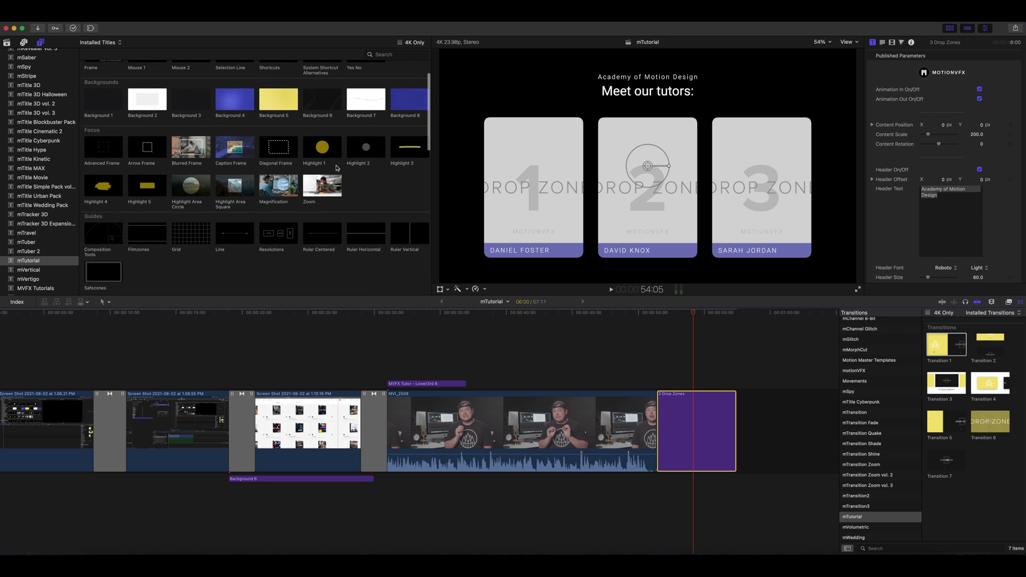
pyautogui.scroll(2, 336, 168)
# - Place Background 7 beneath the 3 Drop Zones clip, scrub to check, and reselect 3 Drop Zones
pyautogui.moveTo(363, 140); pyautogui.dragTo(663, 516)
pyautogui.moveTo(691, 315)
pyautogui.mouseDown()
pyautogui.moveTo(656, 318)
pyautogui.moveTo(696, 324)
pyautogui.mouseUp()
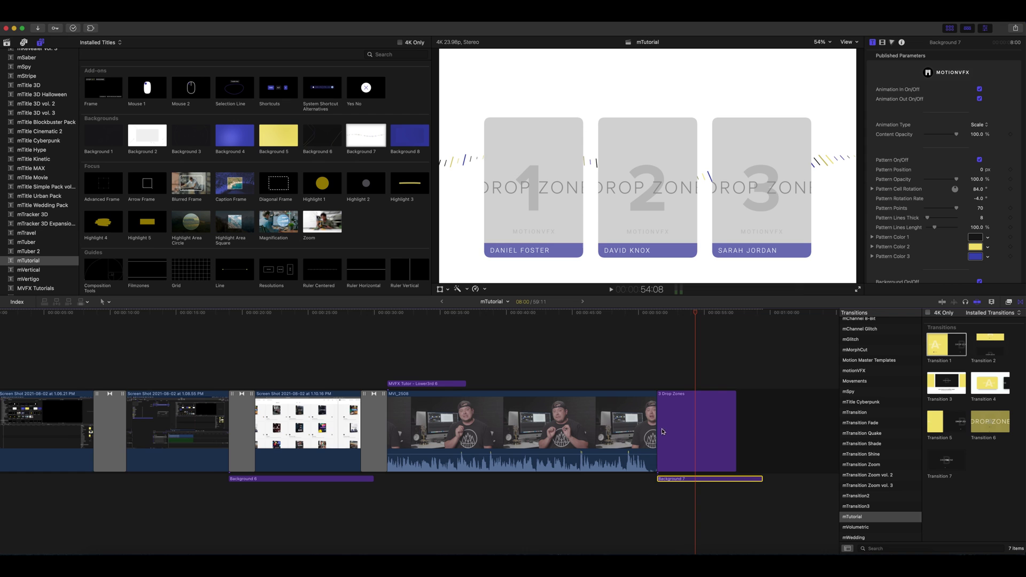
pyautogui.hscroll(-1, 664, 432)
pyautogui.click(696, 432)
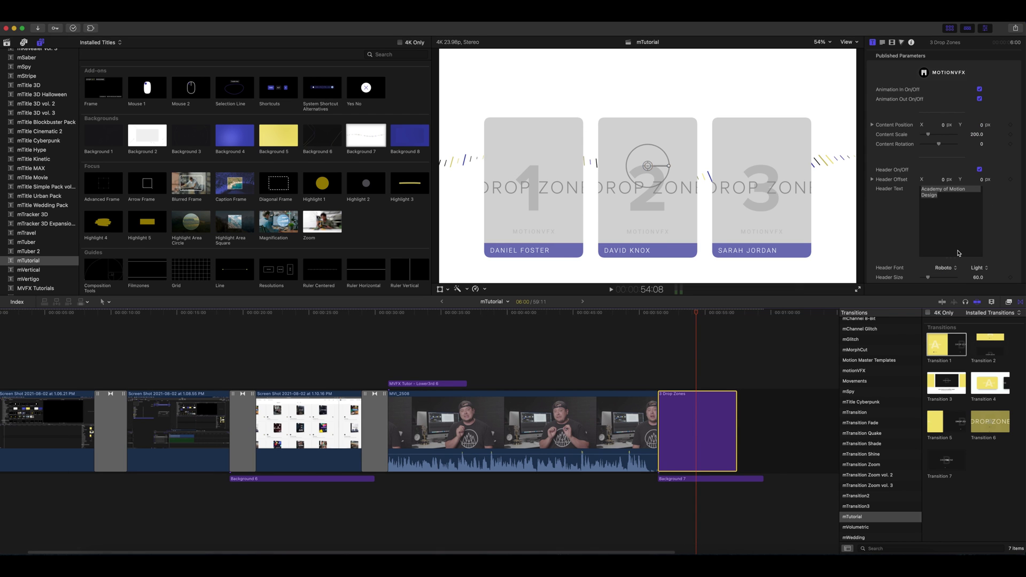
pyautogui.scroll(-5, 898, 225)
# - Drag the drop-zone on-screen control upward to raise all three tutor cards
pyautogui.scroll(-6, 897, 224)
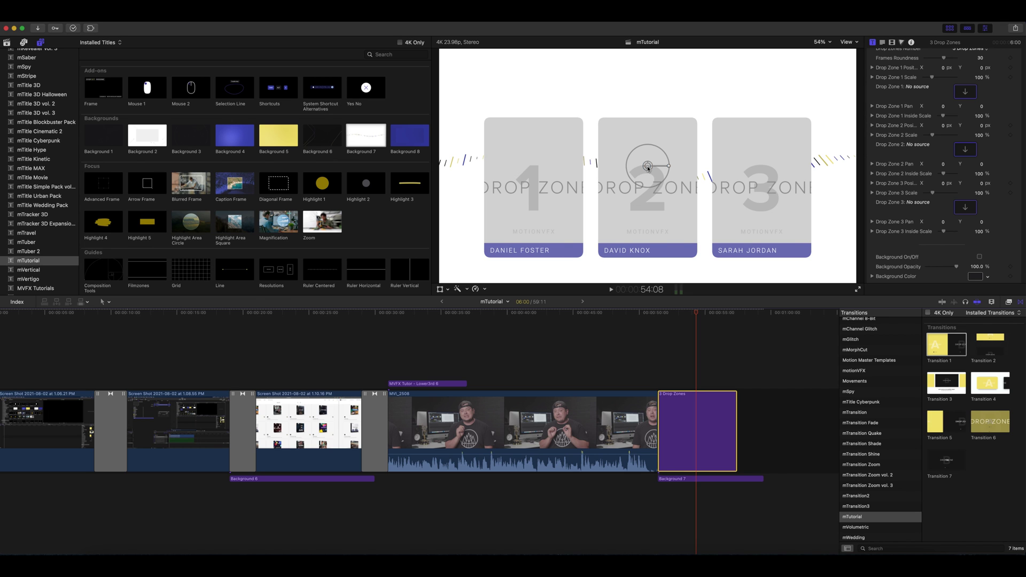
pyautogui.moveTo(648, 165)
pyautogui.mouseDown()
pyautogui.moveTo(649, 131)
pyautogui.moveTo(651, 150)
pyautogui.mouseUp()
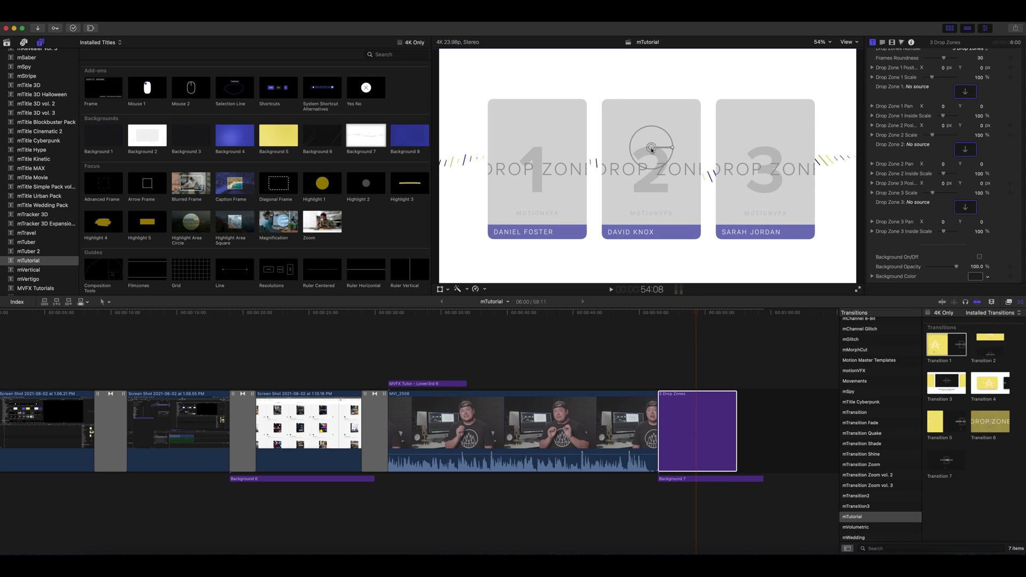